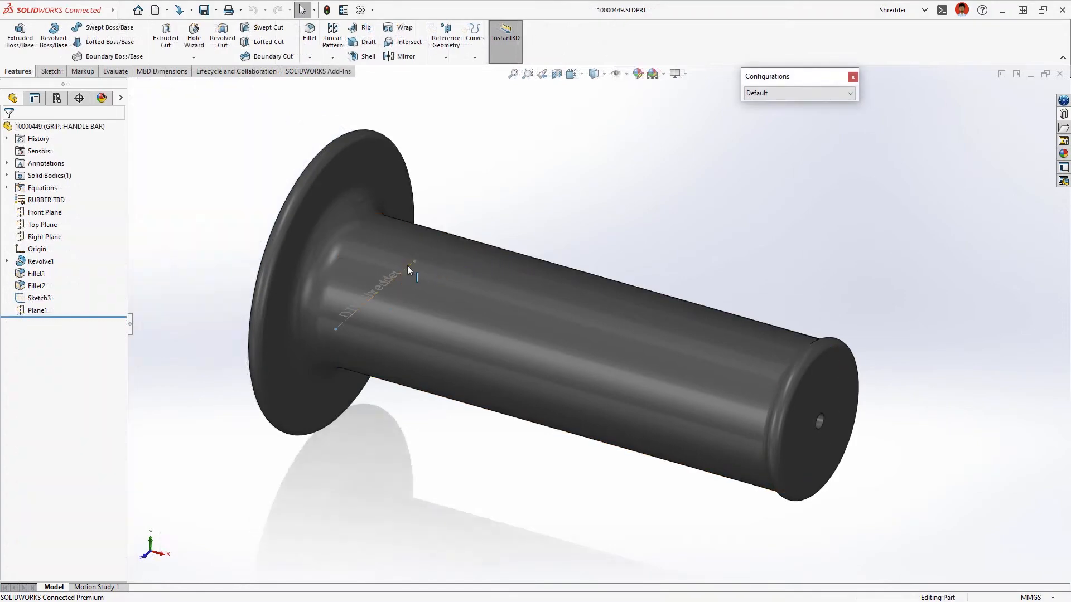
- Wrap the "DTV Shredder" text sketch onto the grip's cylindrical face as a scribe
{"action": "left_click", "coordinate": [408, 267]}
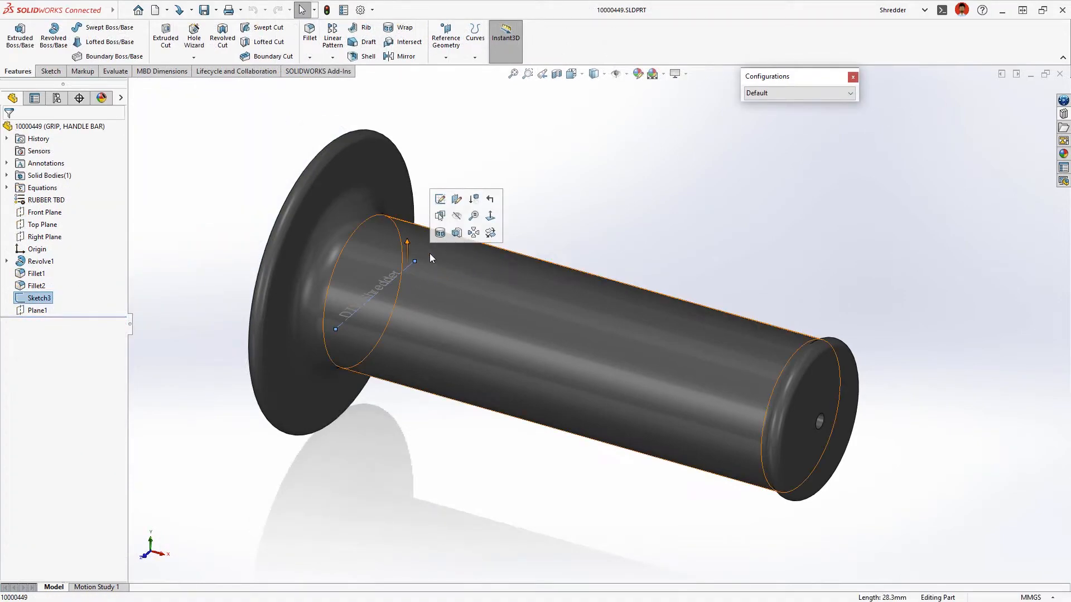
{"action": "left_click", "coordinate": [440, 232]}
{"action": "left_click", "coordinate": [508, 276]}
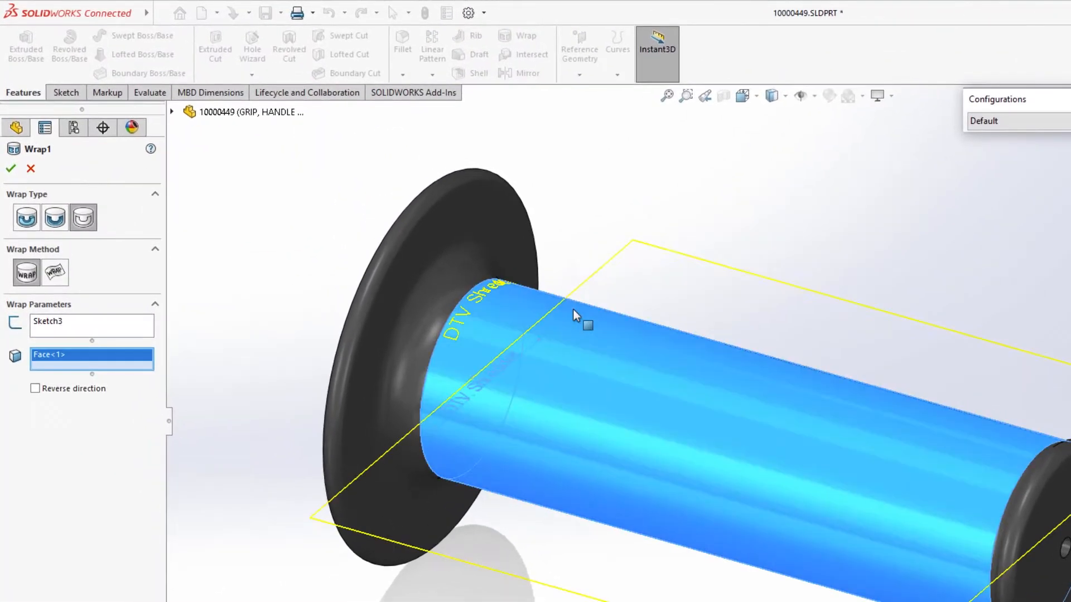
{"action": "key", "text": "Return"}
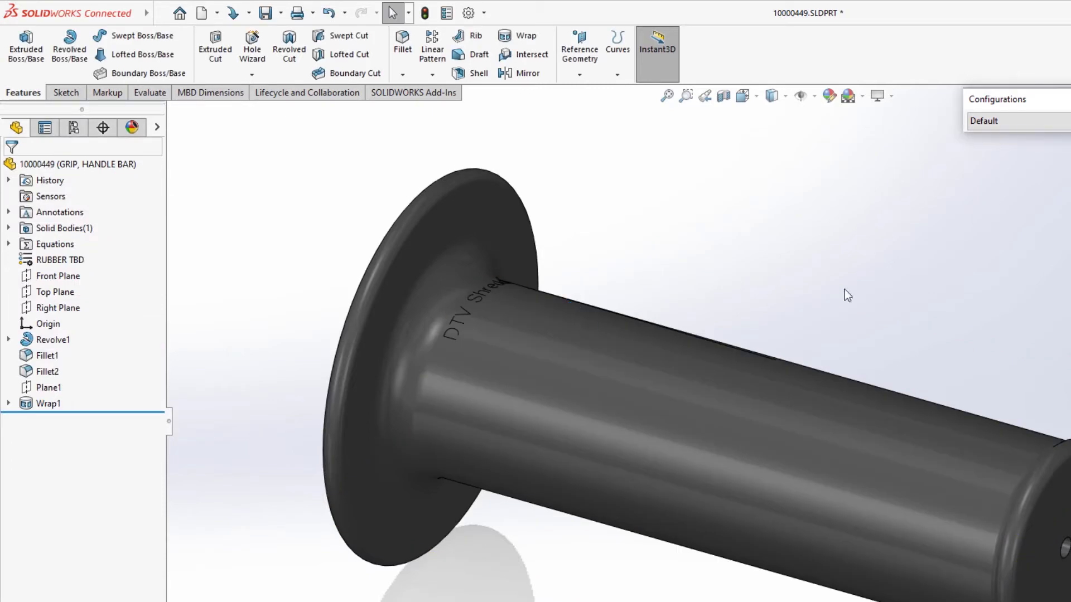
{"action": "middle_click_drag", "start_coordinate": [946, 281], "coordinate": [904, 340]}
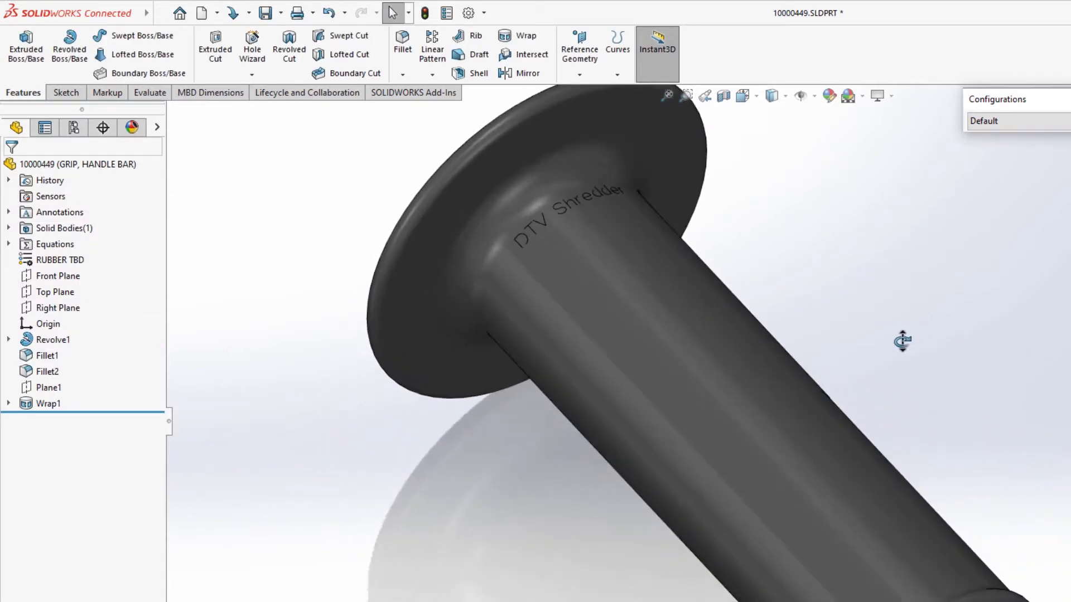
{"action": "right_click_drag", "start_coordinate": [902, 341], "coordinate": [981, 254]}
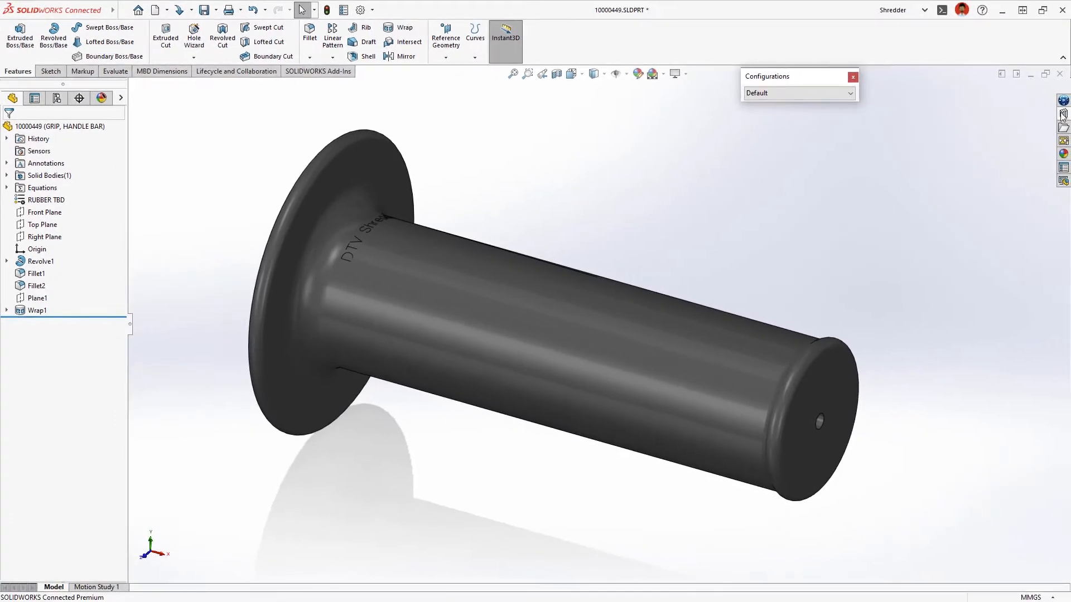
- Insert the DTV Logo library feature on the grip's flat end face, keeping the result despite its errors
{"action": "left_click", "coordinate": [1063, 114]}
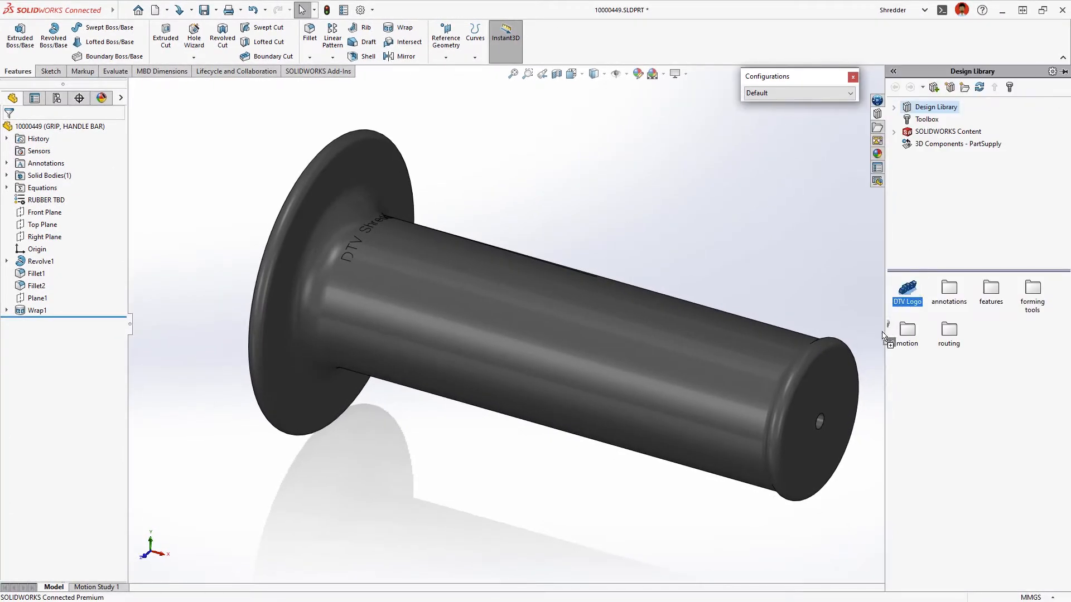
{"action": "left_click_drag", "start_coordinate": [882, 333], "coordinate": [804, 400]}
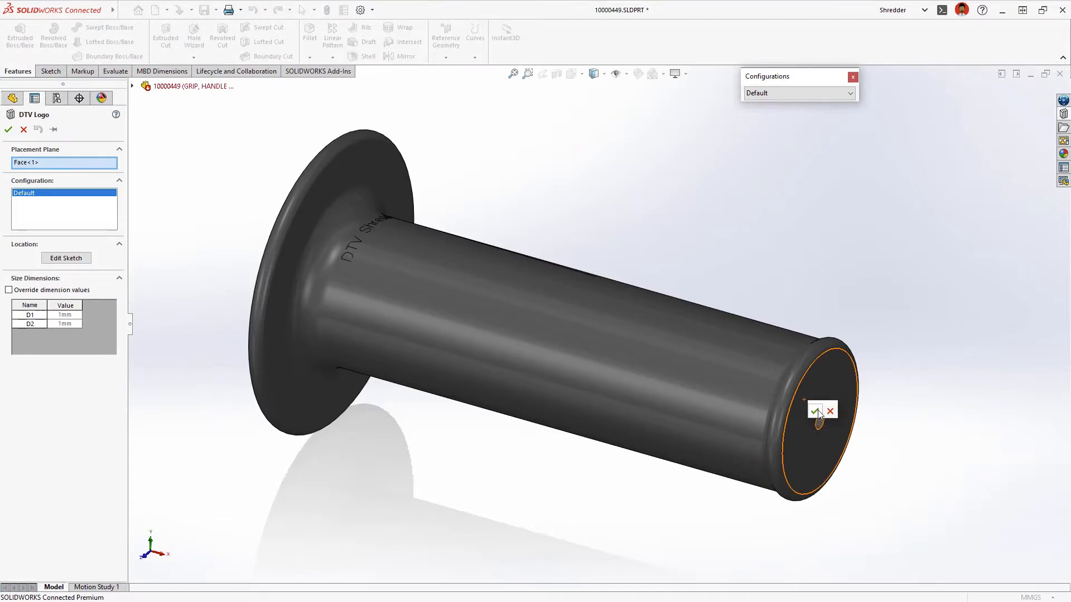
{"action": "left_click", "coordinate": [815, 411]}
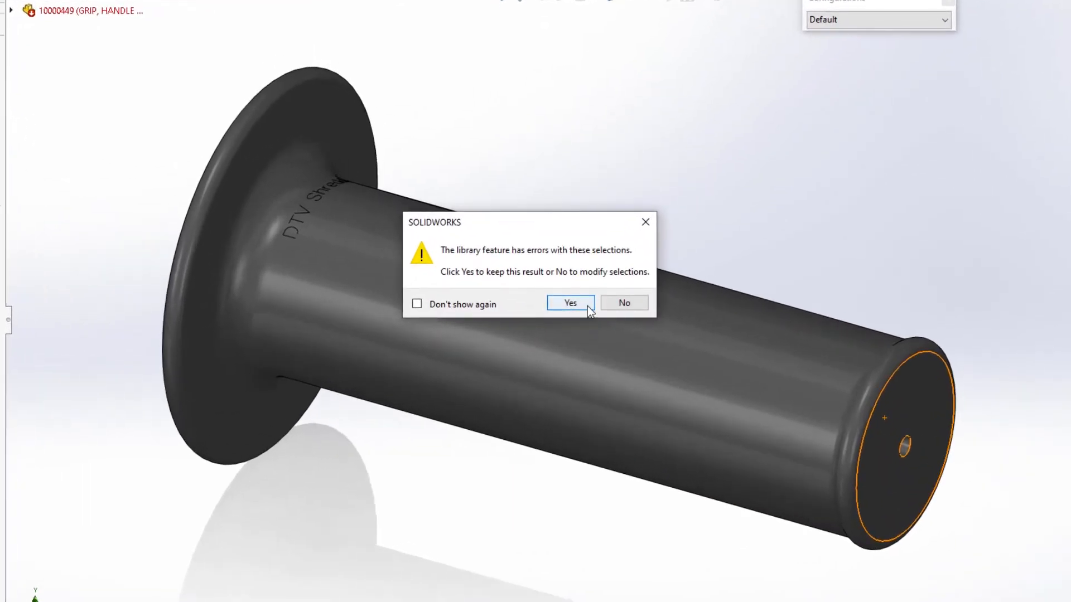
{"action": "left_click", "coordinate": [587, 306]}
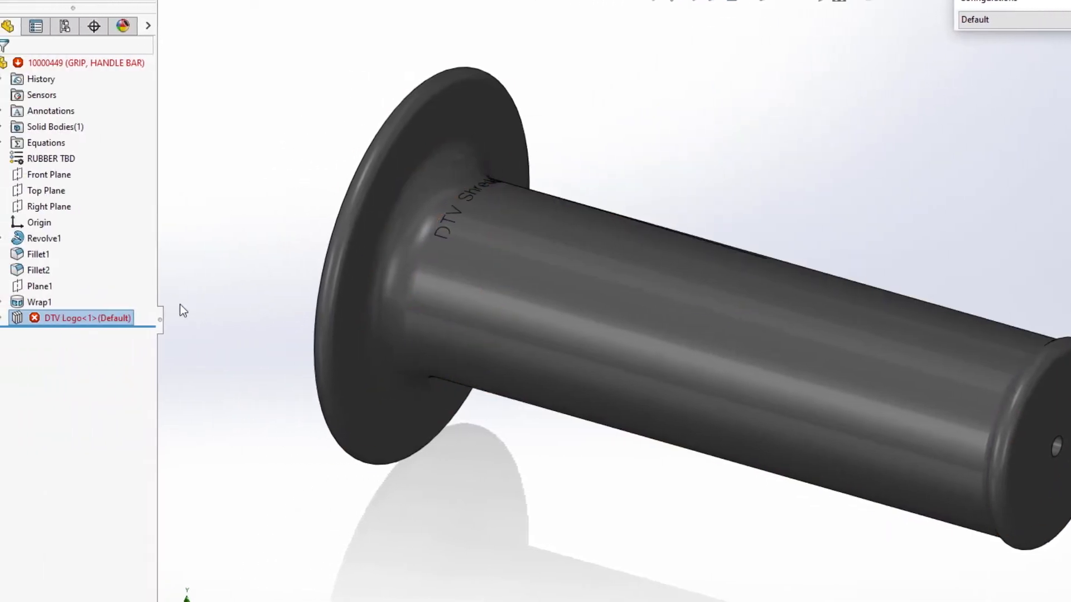
- Edit the sketch of the DTV Logo's cut and move the whole logo onto the end face, just above the centre hole
{"action": "left_click", "coordinate": [9, 318]}
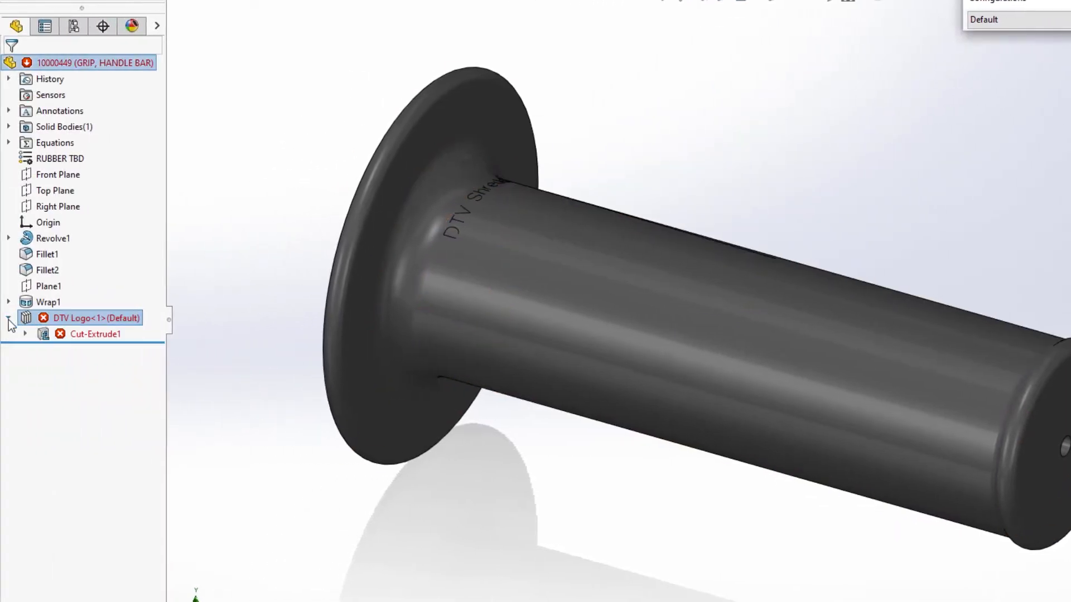
{"action": "left_click", "coordinate": [64, 334]}
{"action": "left_click", "coordinate": [97, 314]}
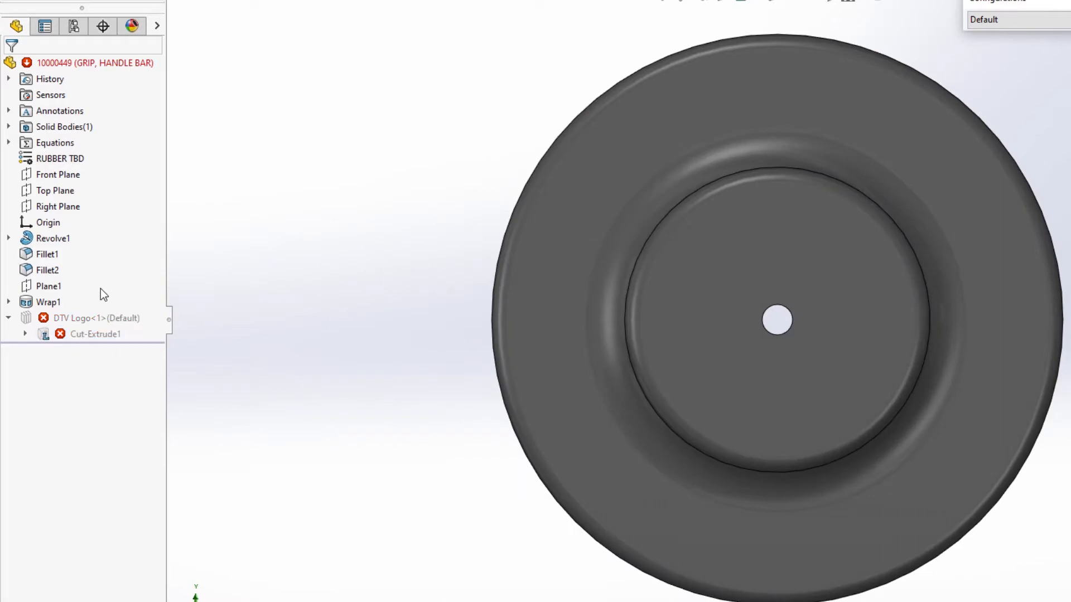
{"action": "mouse_move", "coordinate": [272, 234]}
{"action": "left_mouse_down"}
{"action": "mouse_move", "coordinate": [440, 290]}
{"action": "mouse_move", "coordinate": [608, 368]}
{"action": "left_mouse_up"}
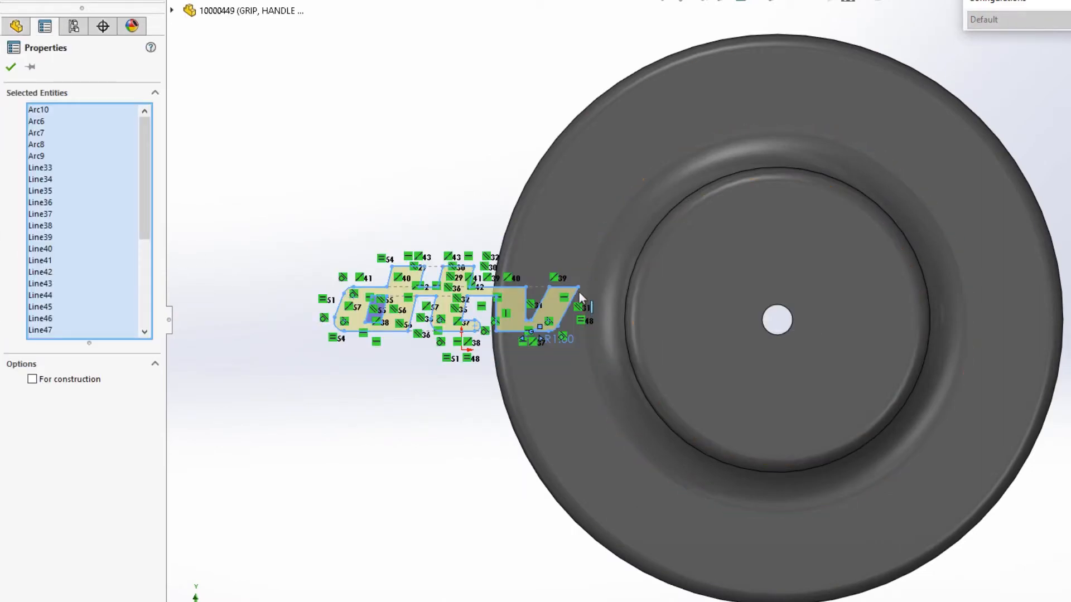
{"action": "left_click_drag", "start_coordinate": [577, 287], "coordinate": [893, 257]}
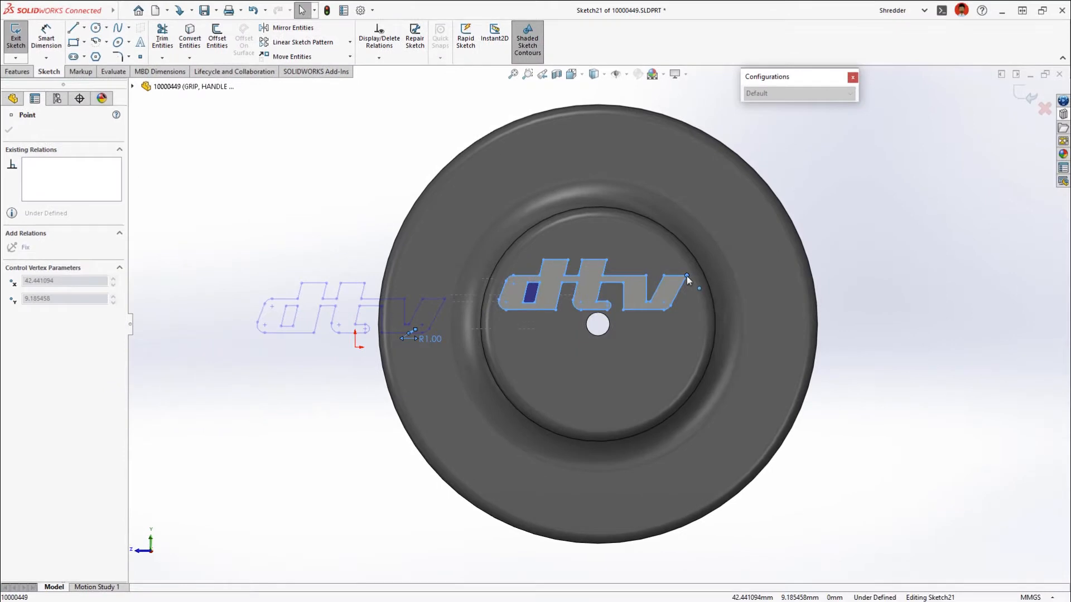
{"action": "left_click_drag", "start_coordinate": [687, 276], "coordinate": [687, 276]}
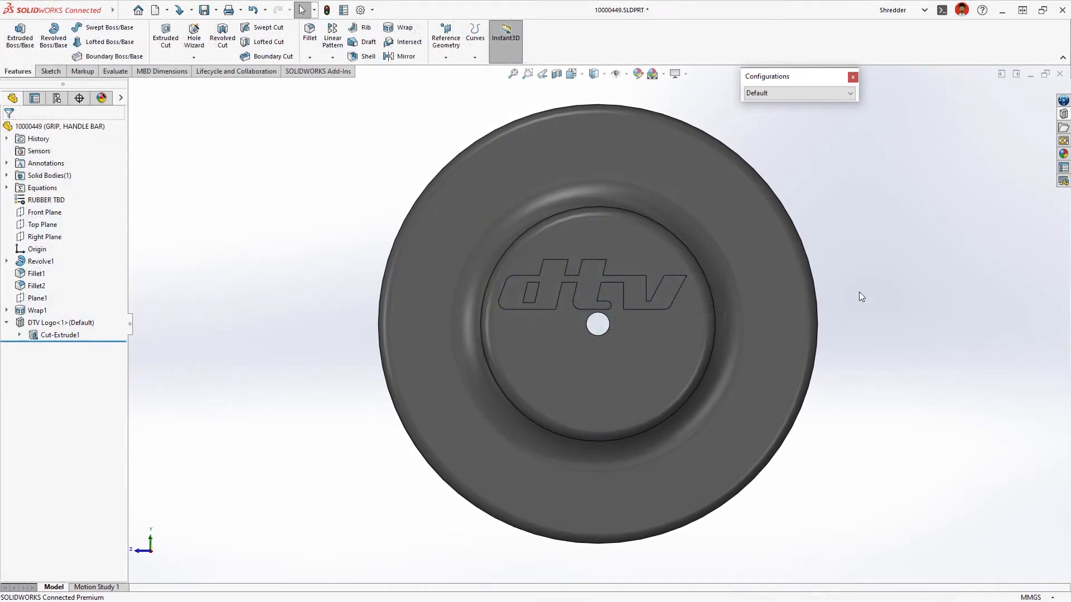
- Start a sketch on Plane1 and draw an ellipse about 13 mm long beside the grip, near the flange
{"action": "right_click_drag", "start_coordinate": [858, 292], "coordinate": [893, 227]}
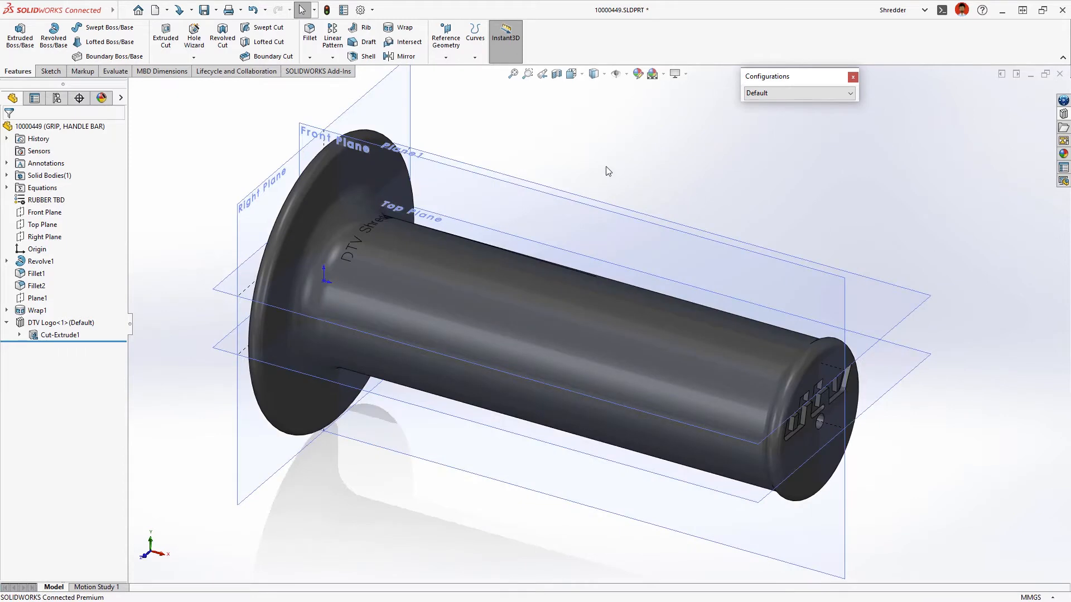
{"action": "left_click", "coordinate": [440, 157]}
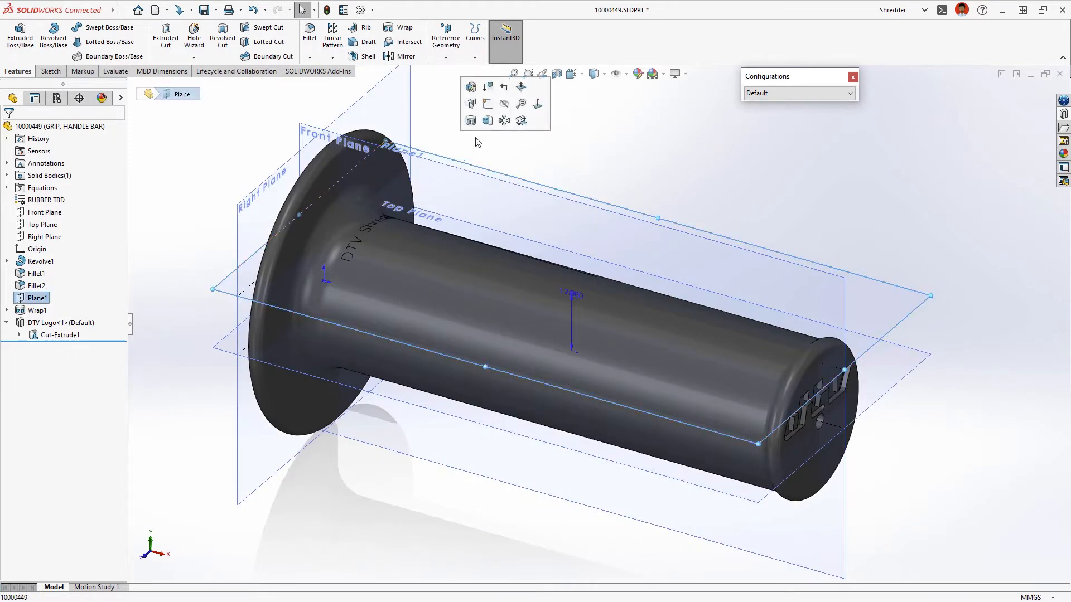
{"action": "left_click", "coordinate": [487, 121]}
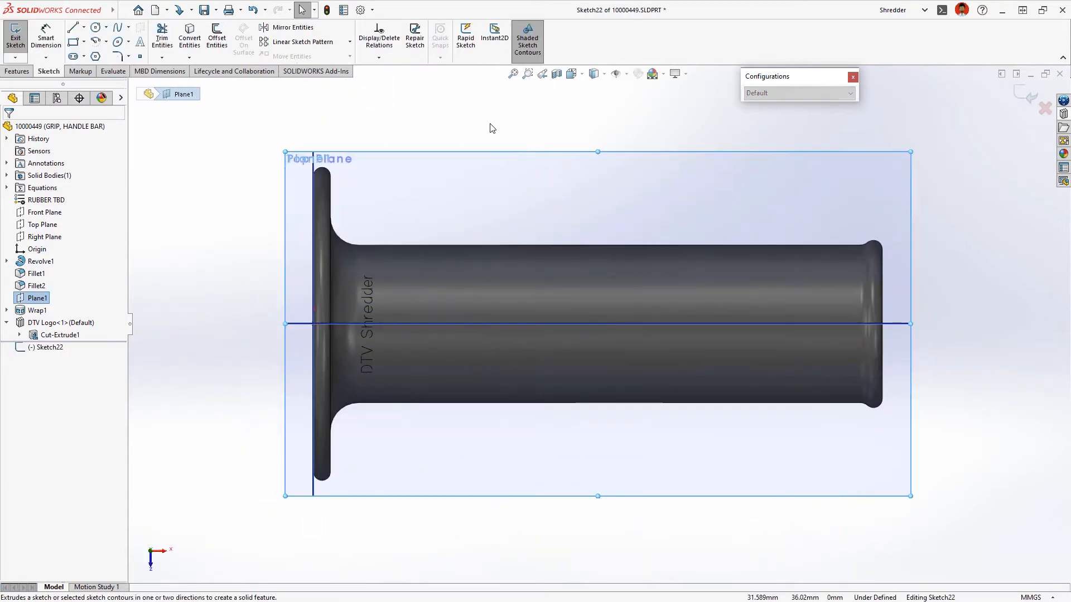
{"action": "key", "text": "s"}
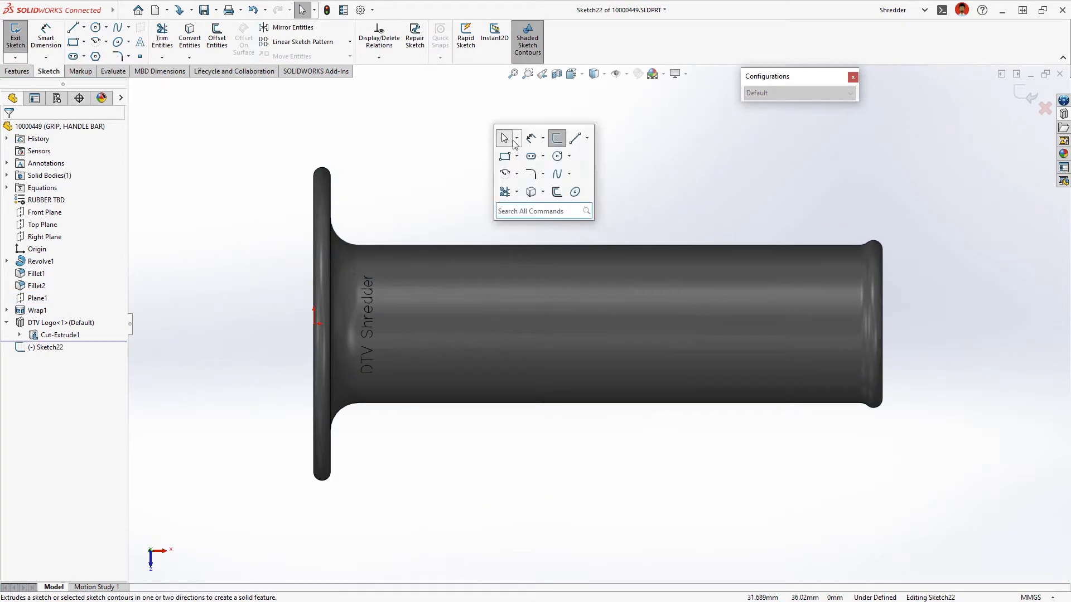
{"action": "left_click", "coordinate": [580, 196]}
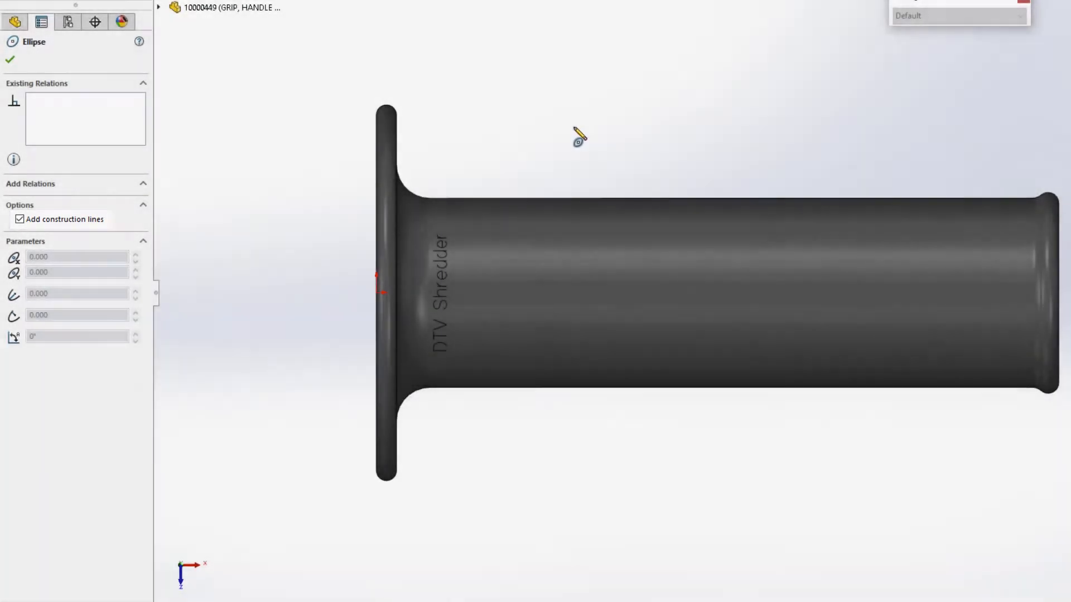
{"action": "left_click", "coordinate": [509, 125]}
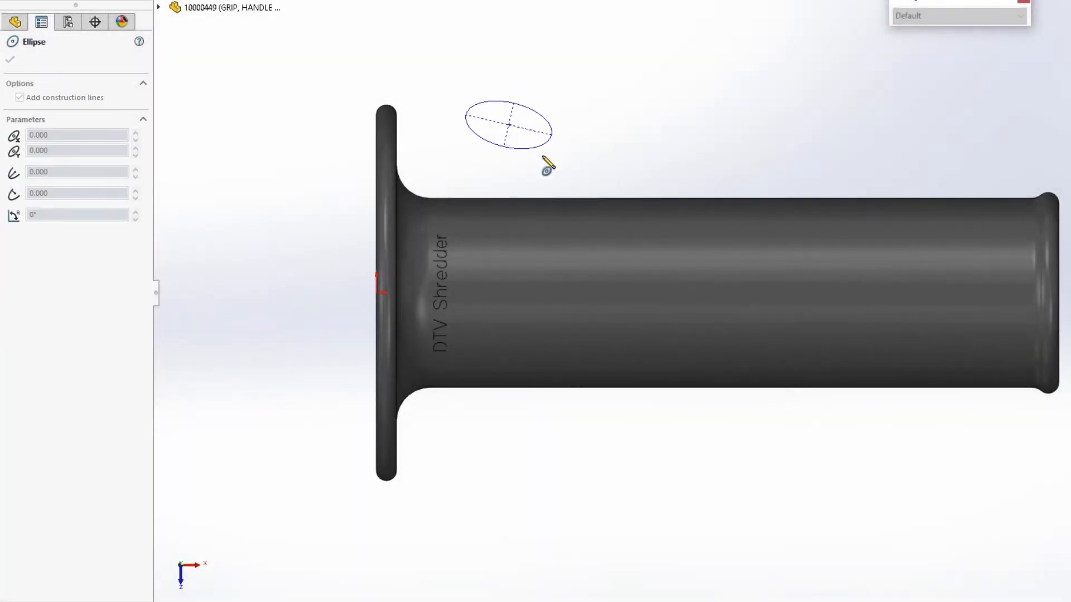
{"action": "left_click", "coordinate": [542, 158]}
{"action": "key", "text": "Escape"}
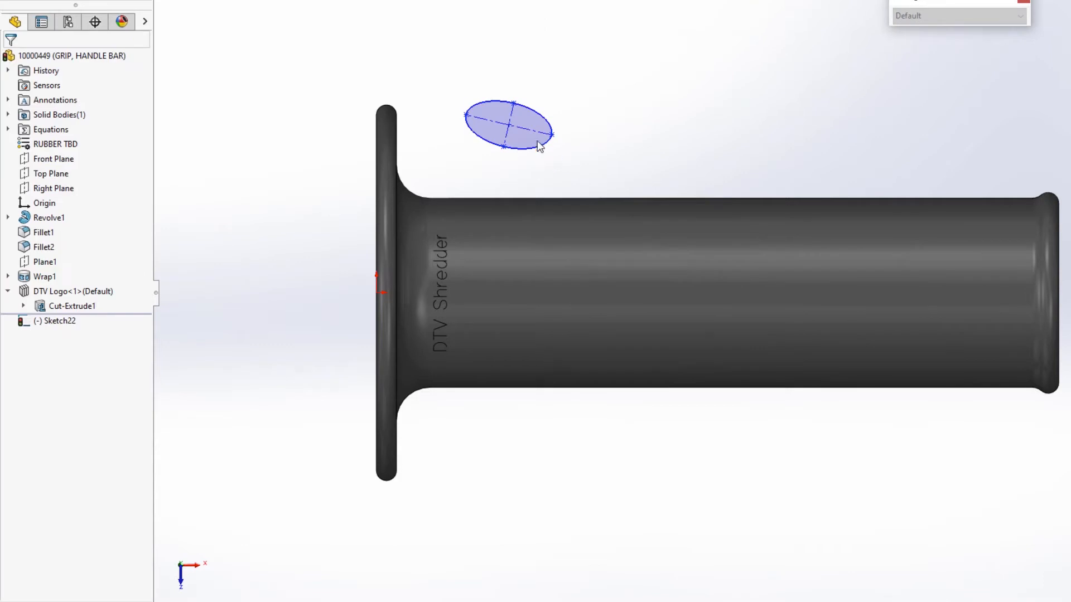
- Make the ellipse's long construction axis horizontal and coincident with the origin
{"action": "left_click", "coordinate": [544, 132]}
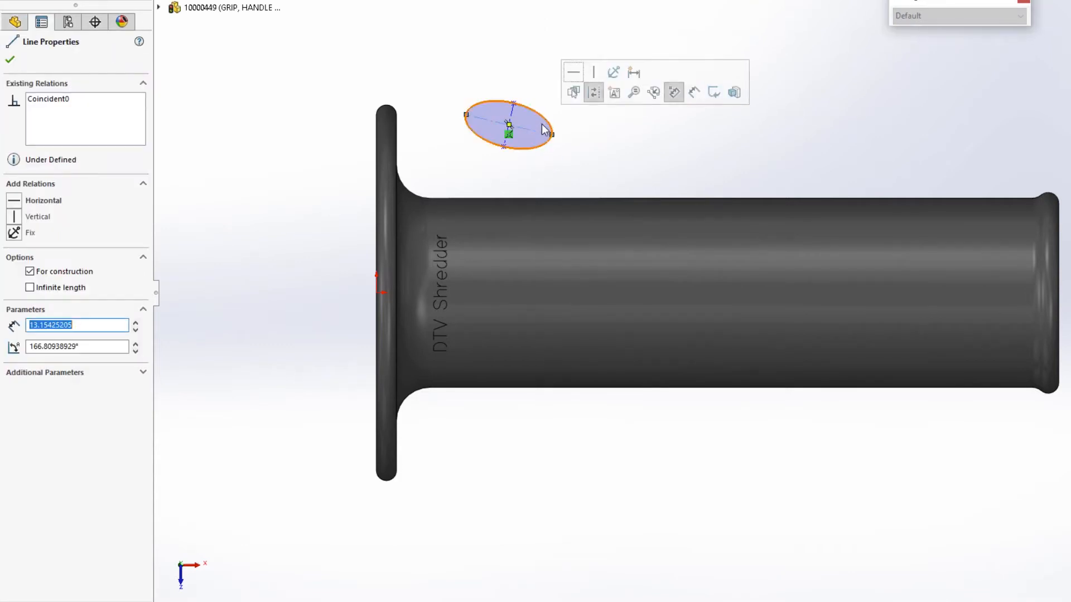
{"action": "left_click", "coordinate": [575, 75]}
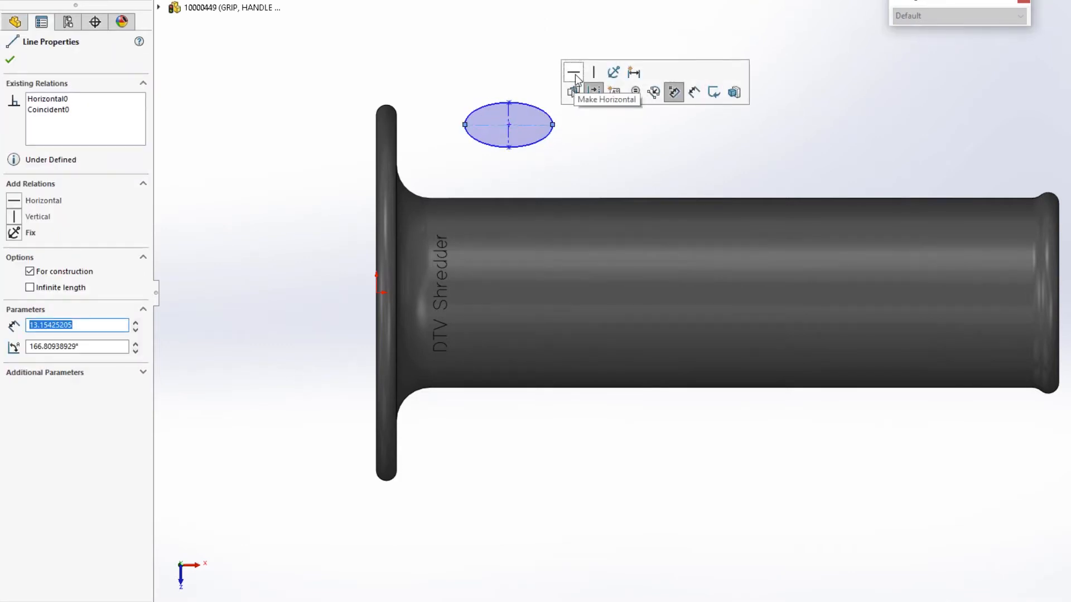
{"action": "left_click", "coordinate": [375, 291], "text": "ctrl"}
{"action": "left_click", "coordinate": [435, 229]}
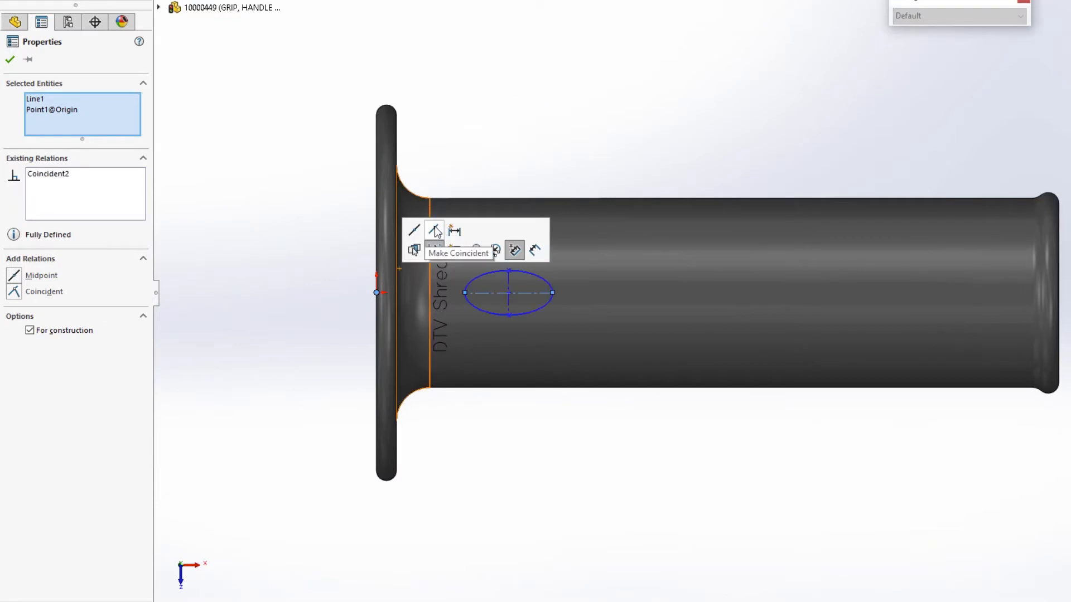
{"action": "left_click", "coordinate": [533, 407]}
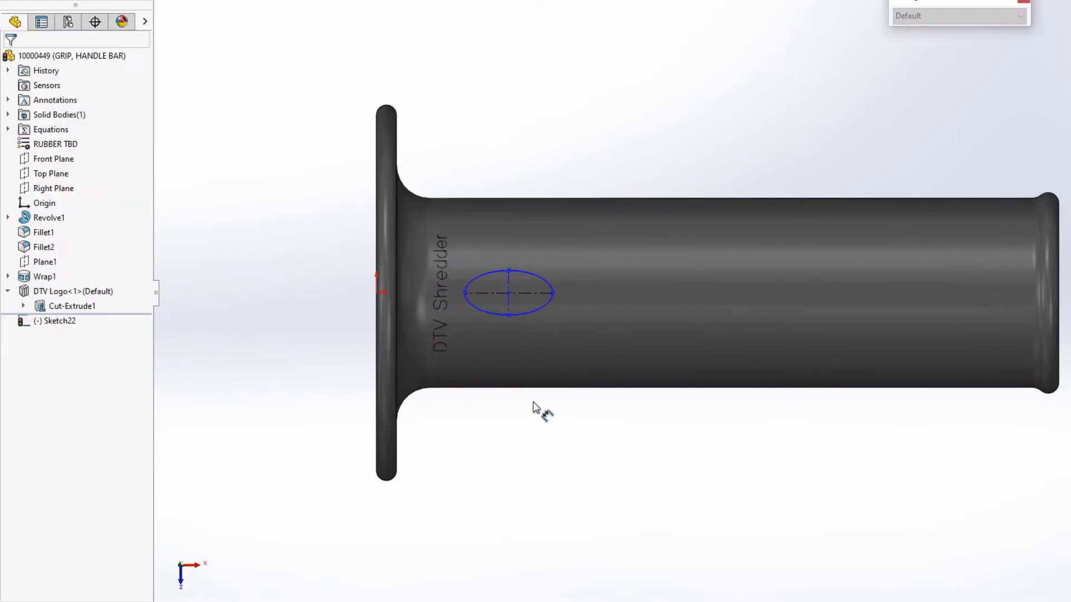
- Dimension the ellipse's long axis and drive its value with an equation
{"action": "left_click", "coordinate": [530, 293]}
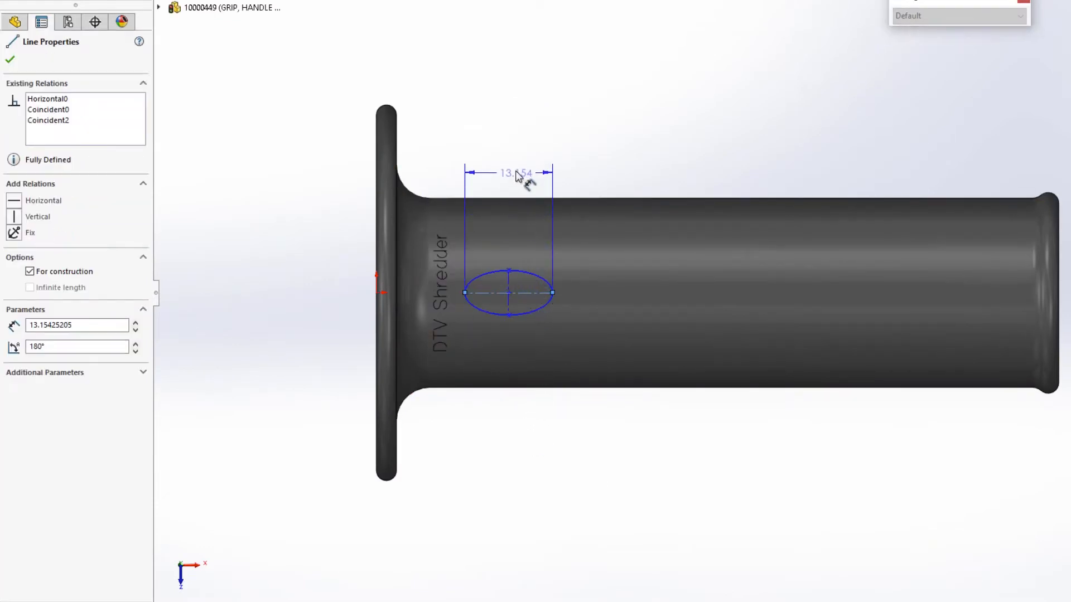
{"action": "left_click", "coordinate": [516, 171]}
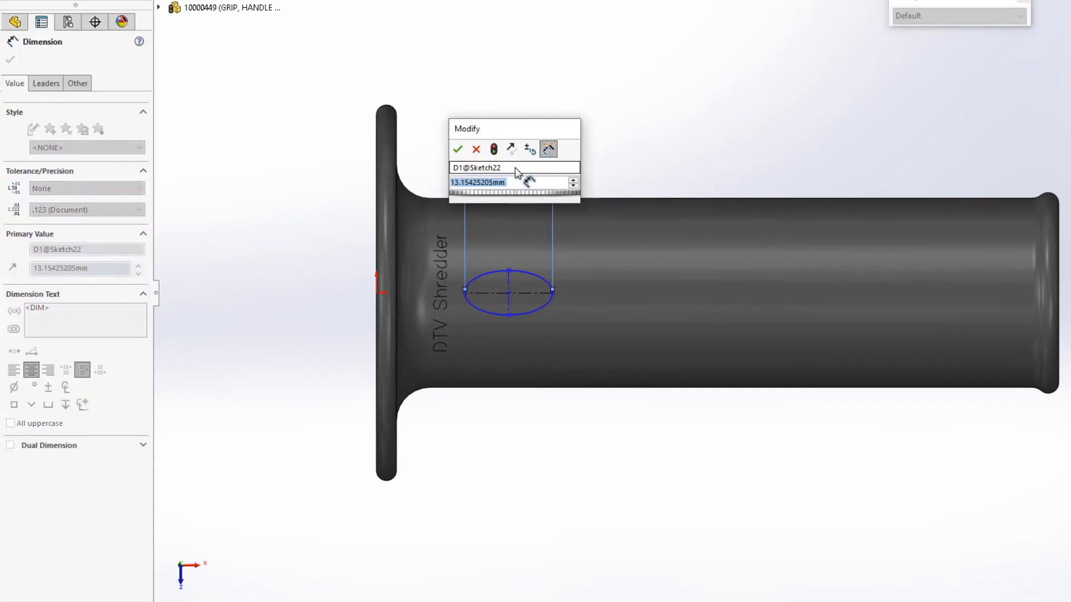
{"action": "type", "text": "="}
{"action": "mouse_move", "coordinate": [551, 199]}
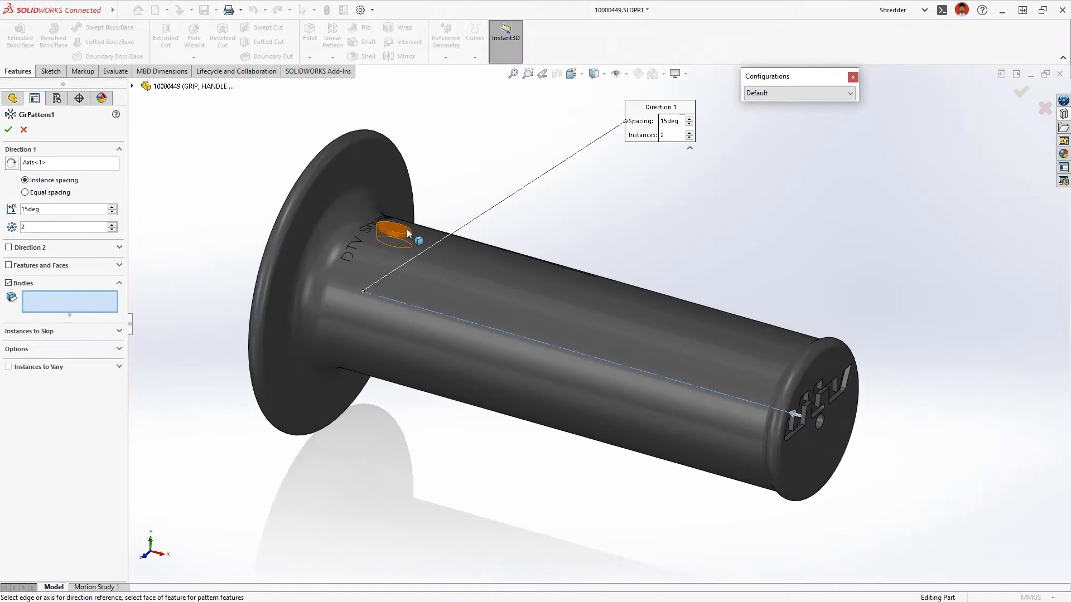
- Circular-pattern the extruded ellipse body about the grip's axis with 2 instances at 15° spacing in the reversed direction
{"action": "right_click", "coordinate": [568, 195]}
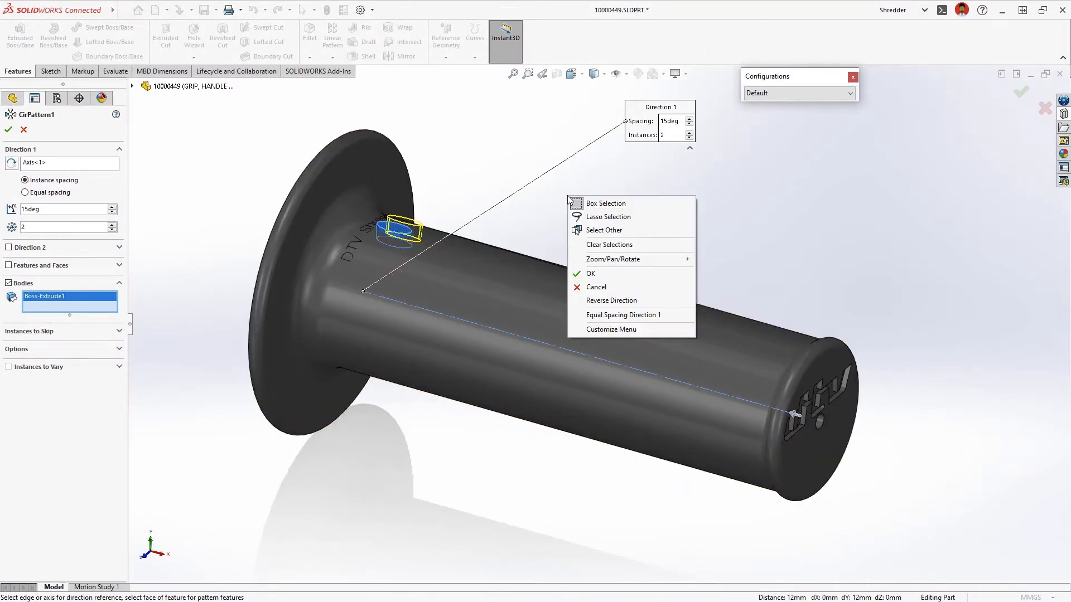
{"action": "left_click", "coordinate": [586, 300]}
{"action": "key", "text": "Return"}
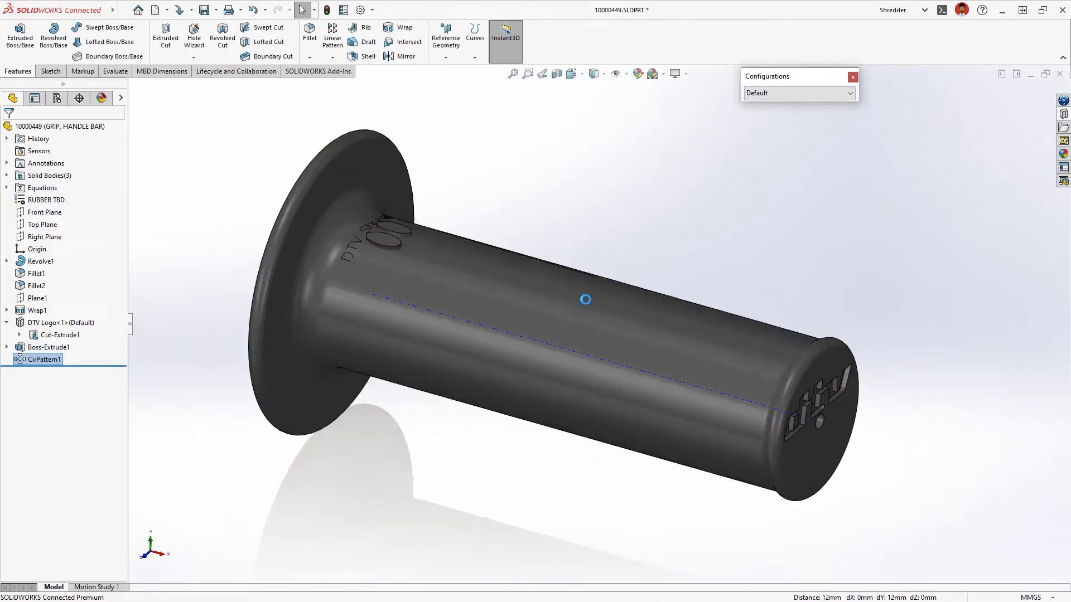
- Move the patterned ellipse body along X by the equation "spacing"/2 using Move/Copy Body
{"action": "left_click", "coordinate": [383, 244]}
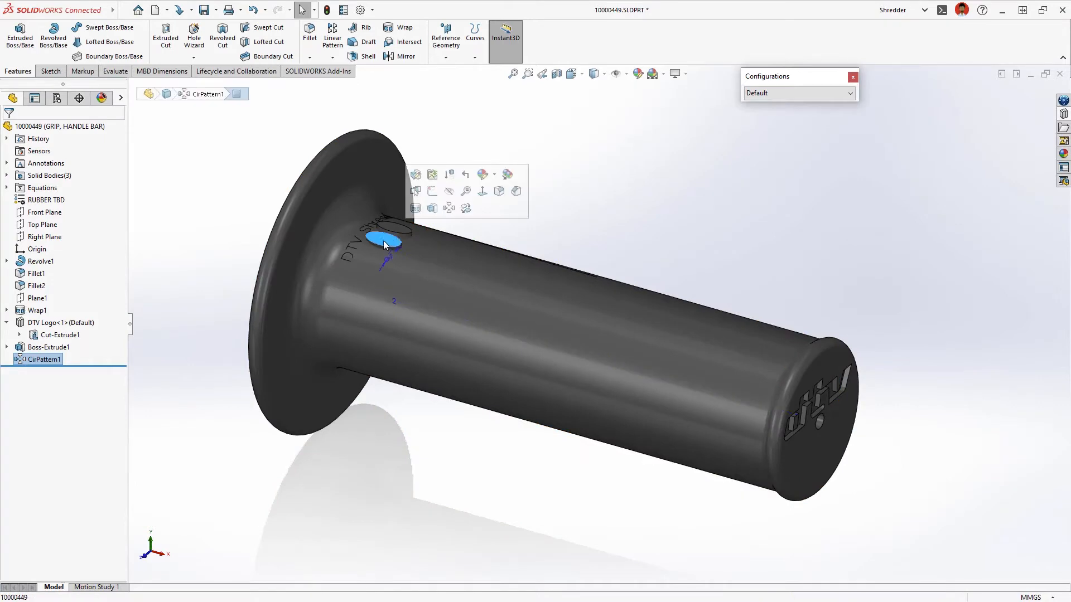
{"action": "left_click", "coordinate": [471, 215]}
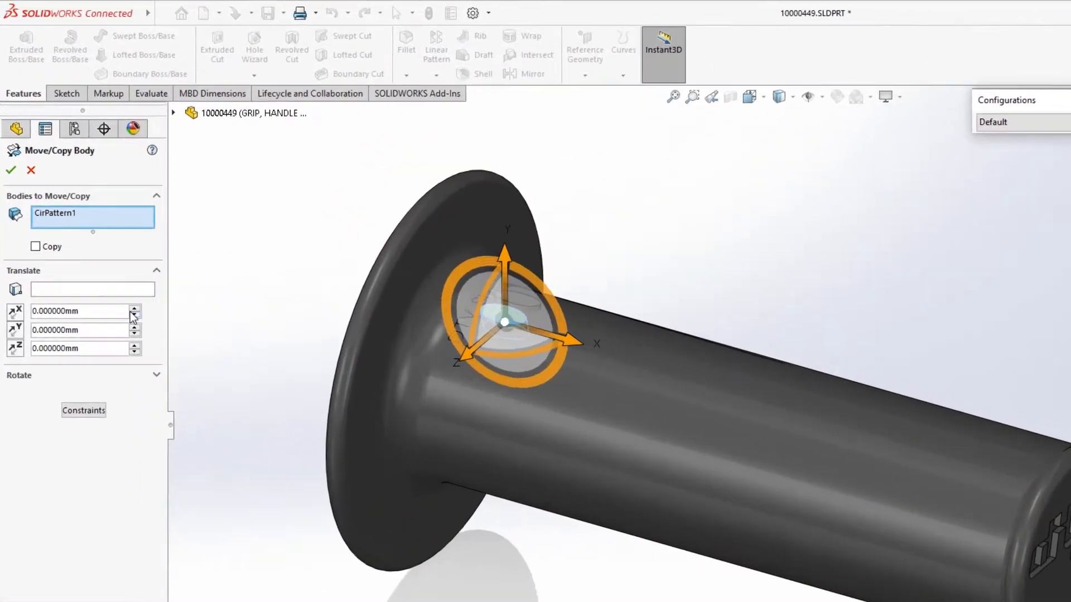
{"action": "left_click", "coordinate": [90, 237]}
{"action": "type", "text": "="}
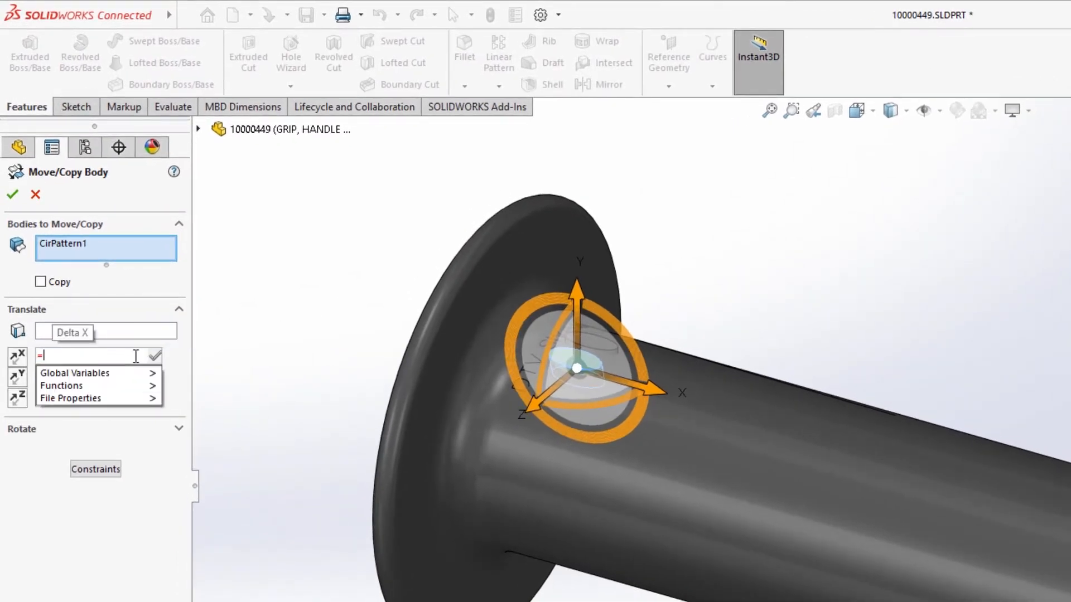
{"action": "mouse_move", "coordinate": [136, 372]}
{"action": "left_click", "coordinate": [221, 390]}
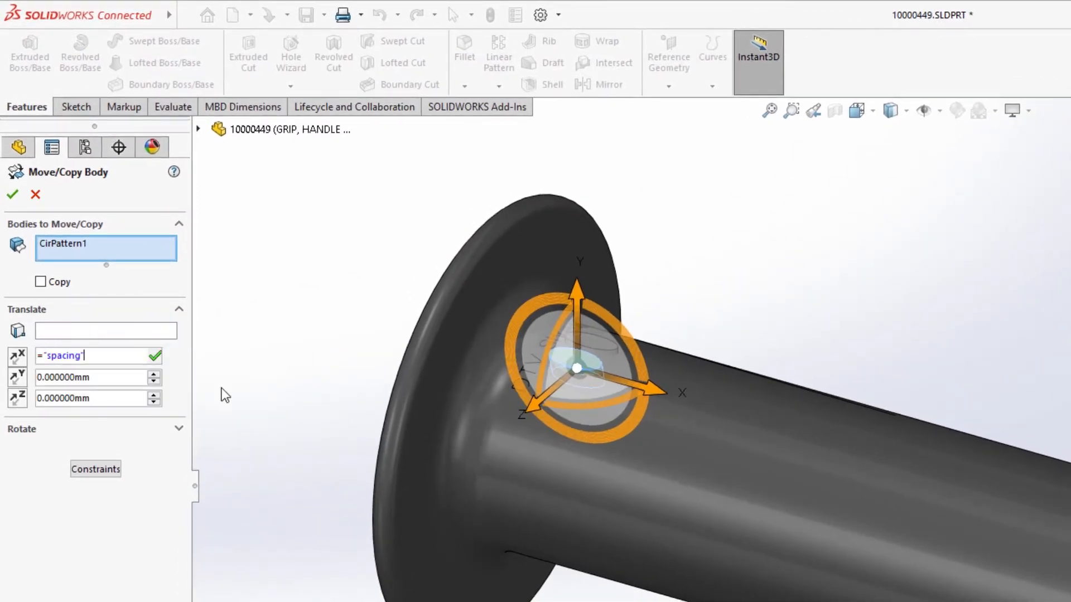
{"action": "type", "text": "/2"}
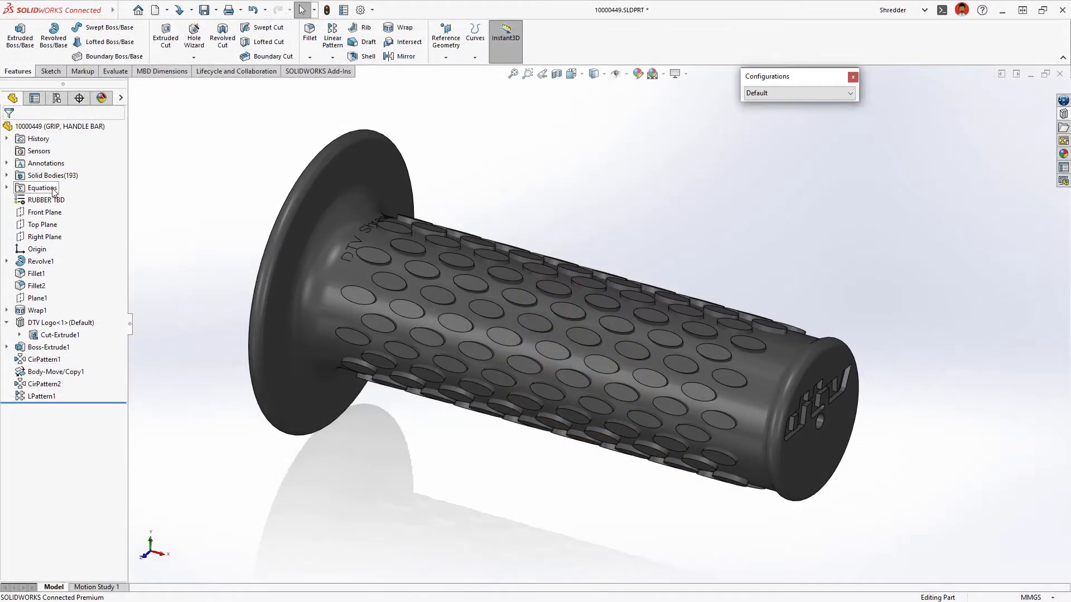
- Set the global variables "length" to 10, "spacing" to 14 and "instances" to 6 in the grip's equations
{"action": "right_click", "coordinate": [54, 192]}
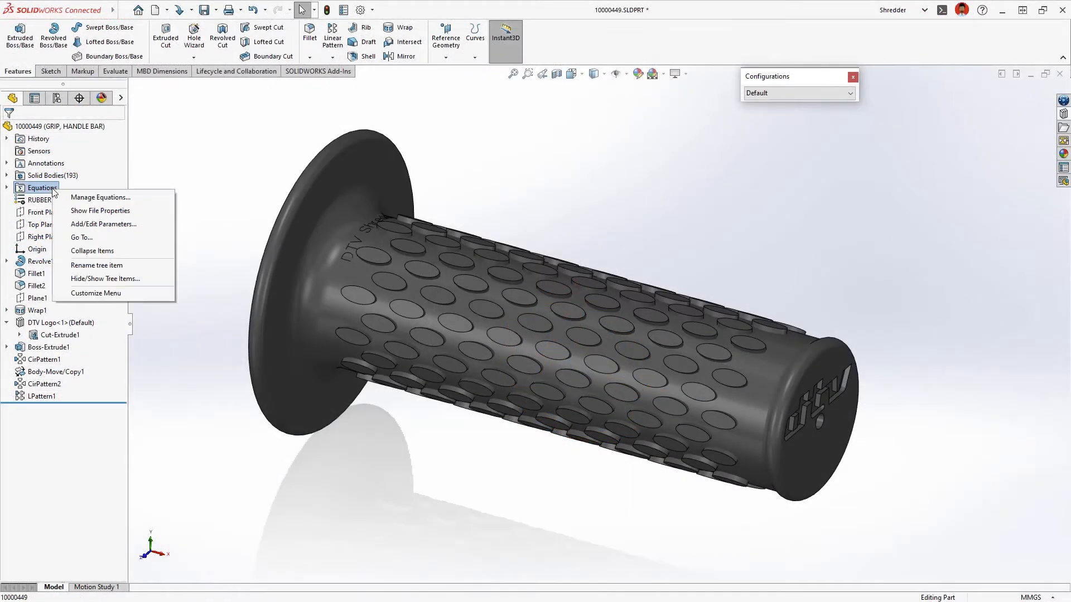
{"action": "left_click", "coordinate": [143, 198]}
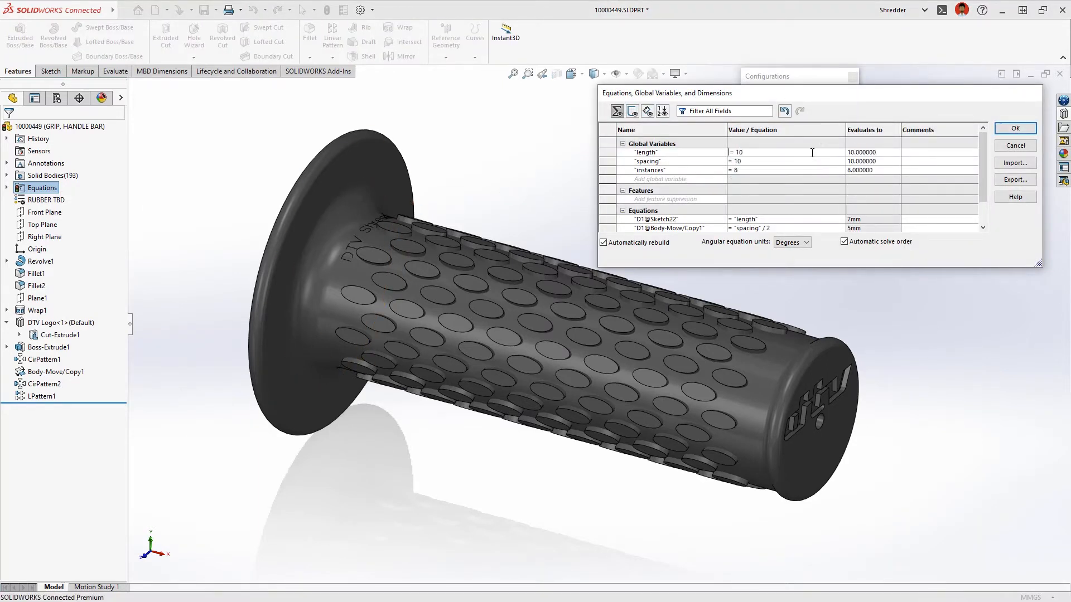
{"action": "key", "text": "Return"}
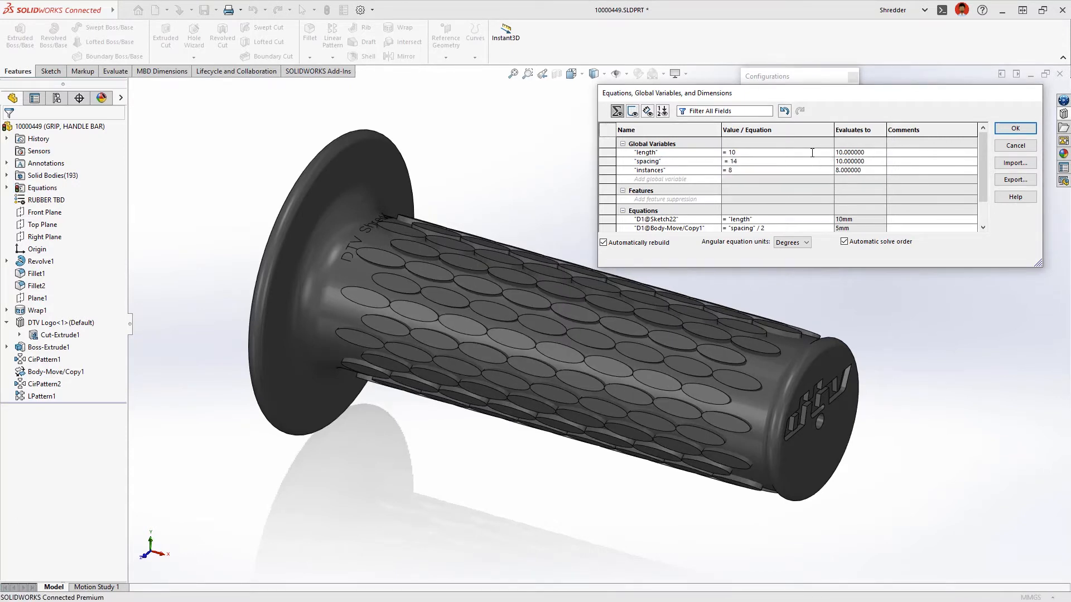
{"action": "key", "text": "Tab"}
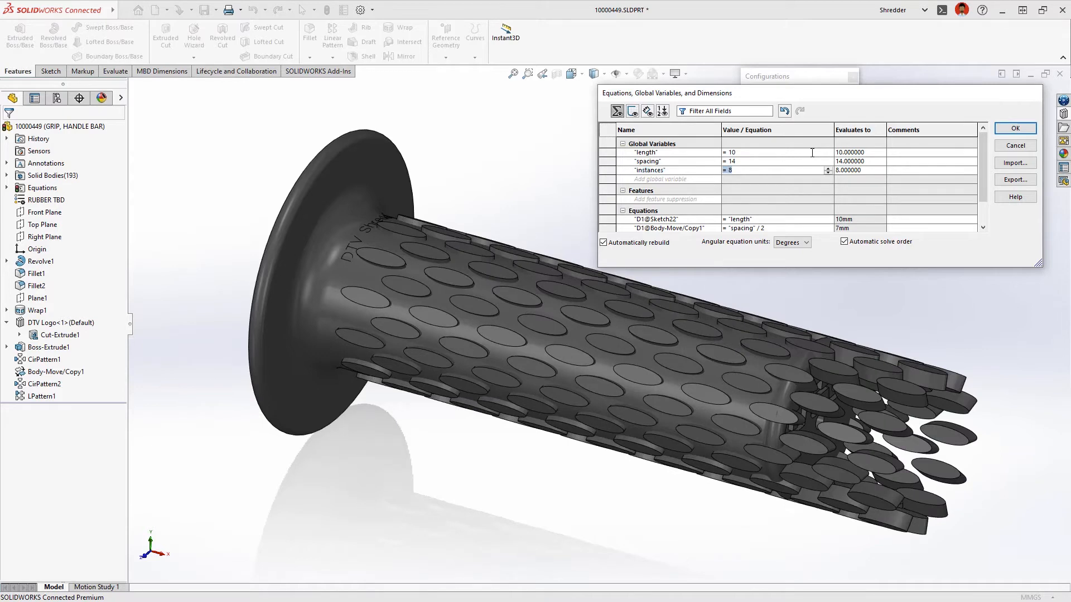
{"action": "key", "text": "Return"}
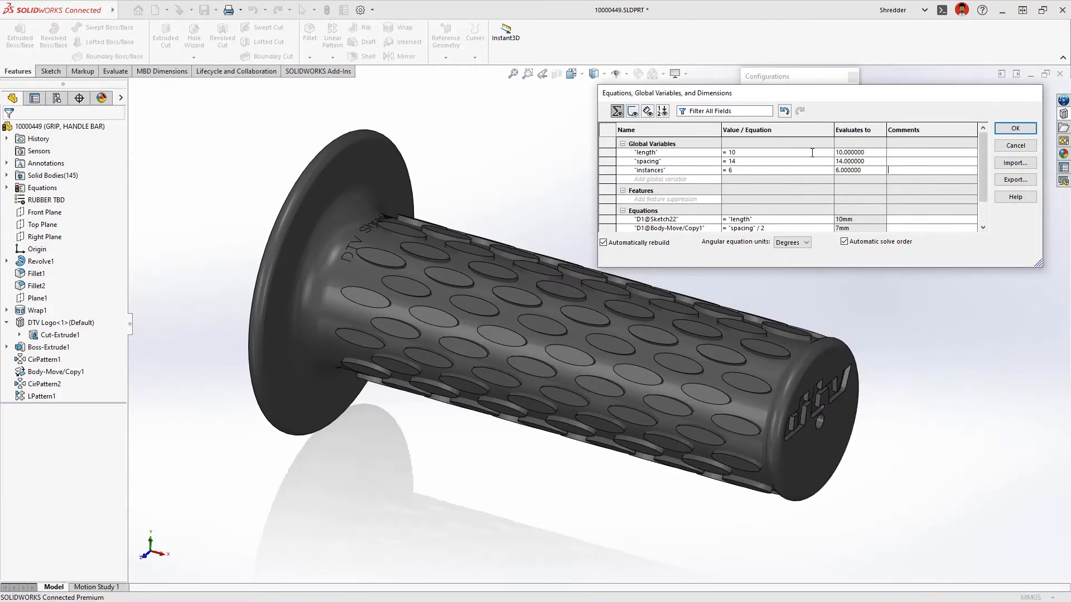
{"action": "left_click", "coordinate": [1013, 129]}
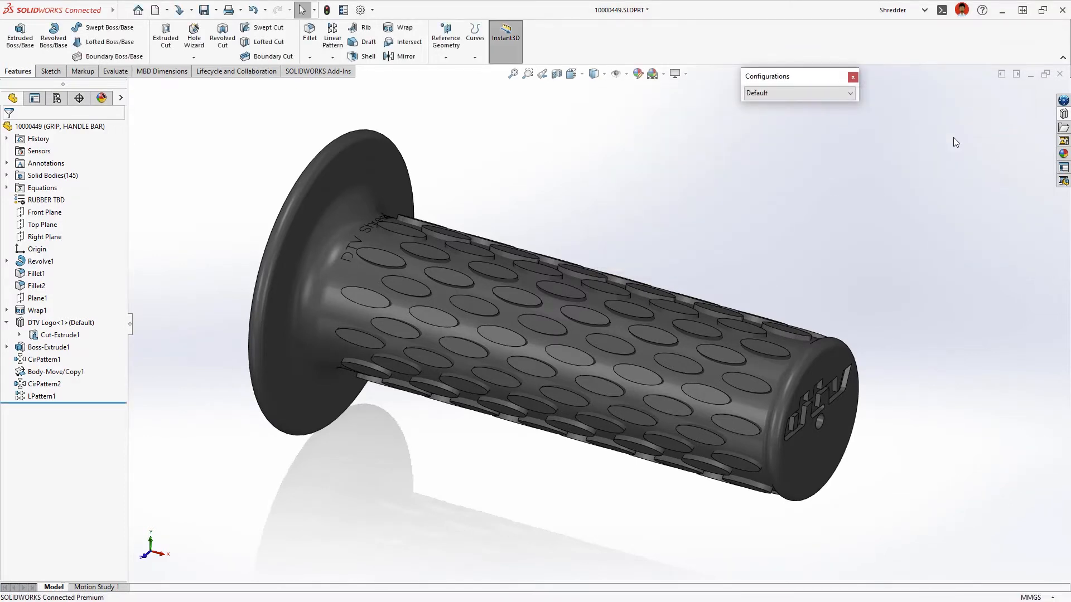
- Start a Defeature of the grip without removing any bodies and keep all of its holes
{"action": "key", "text": "s"}
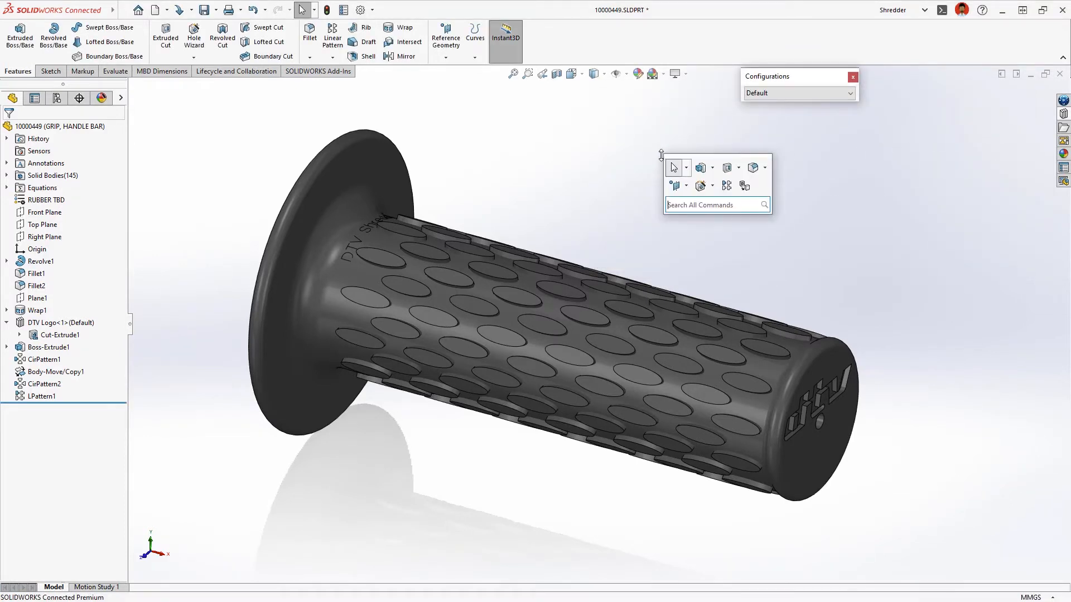
{"action": "left_click", "coordinate": [746, 187]}
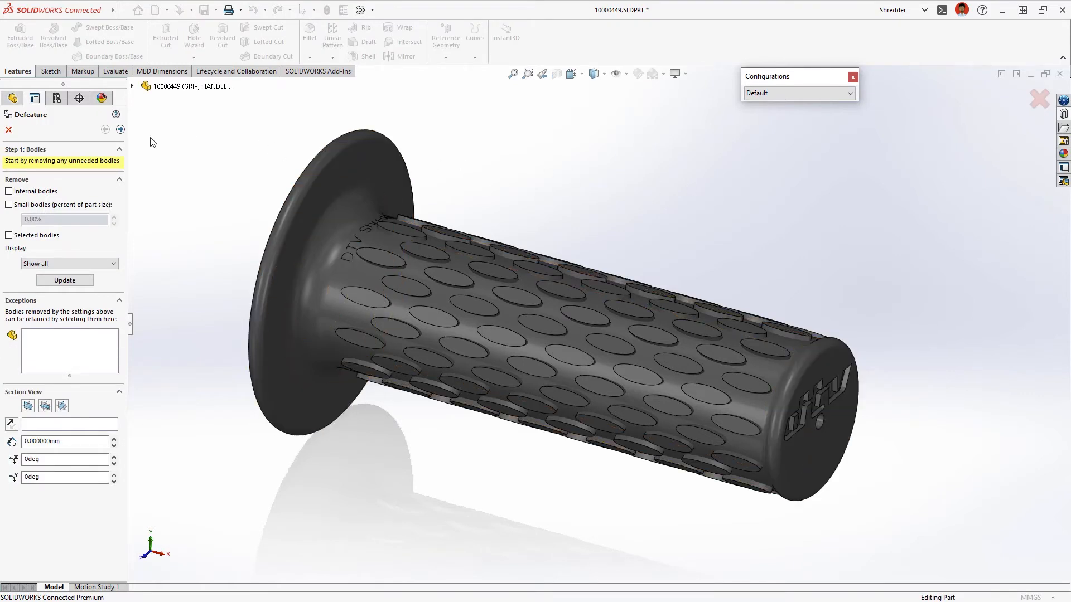
{"action": "left_click", "coordinate": [120, 130]}
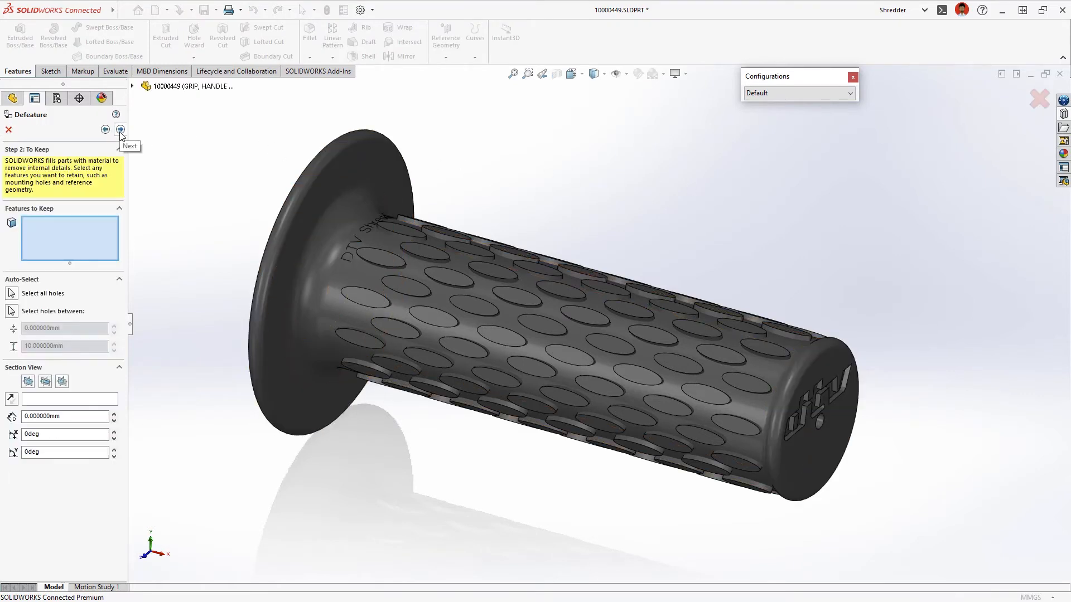
{"action": "left_click", "coordinate": [11, 294]}
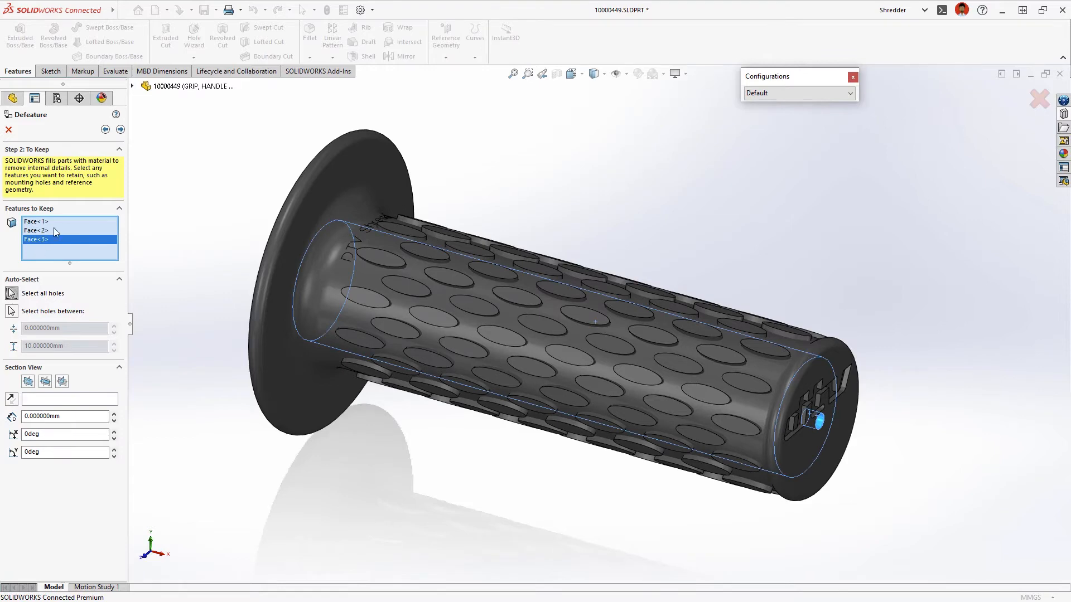
{"action": "left_click", "coordinate": [121, 129]}
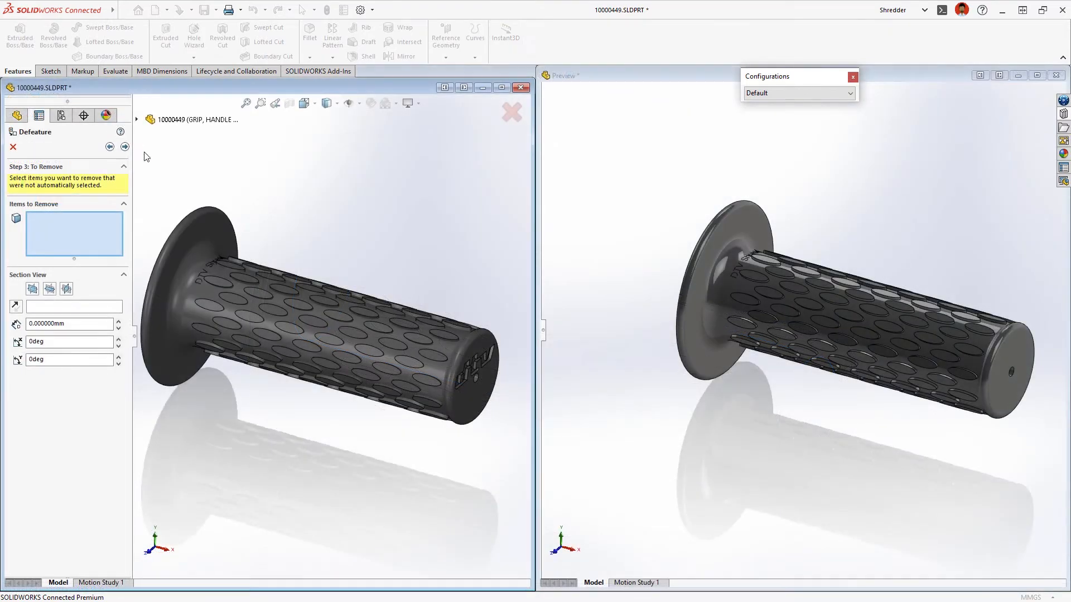
- Add the whole elliptical bump pattern with its parent features and the wrapped text feature Wrap1 to the items to remove
{"action": "left_click", "coordinate": [232, 267]}
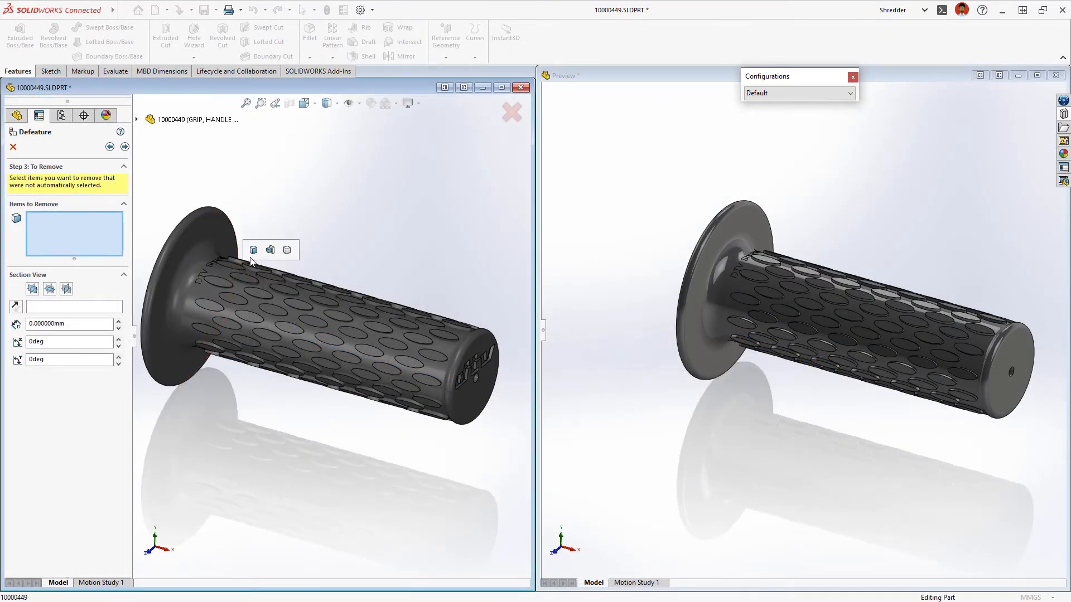
{"action": "left_click", "coordinate": [274, 256]}
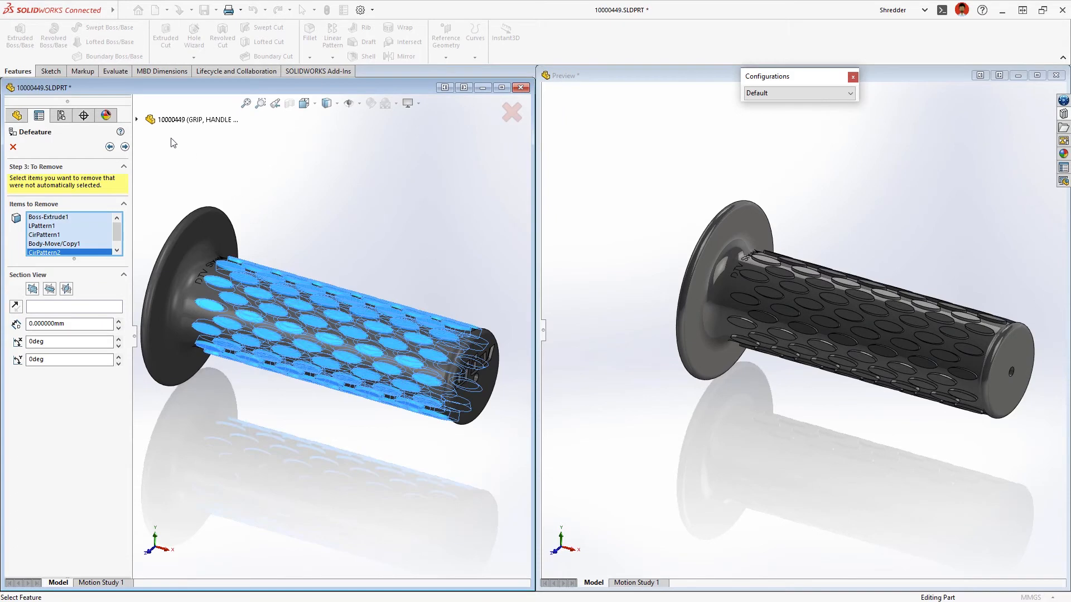
{"action": "left_click", "coordinate": [137, 119]}
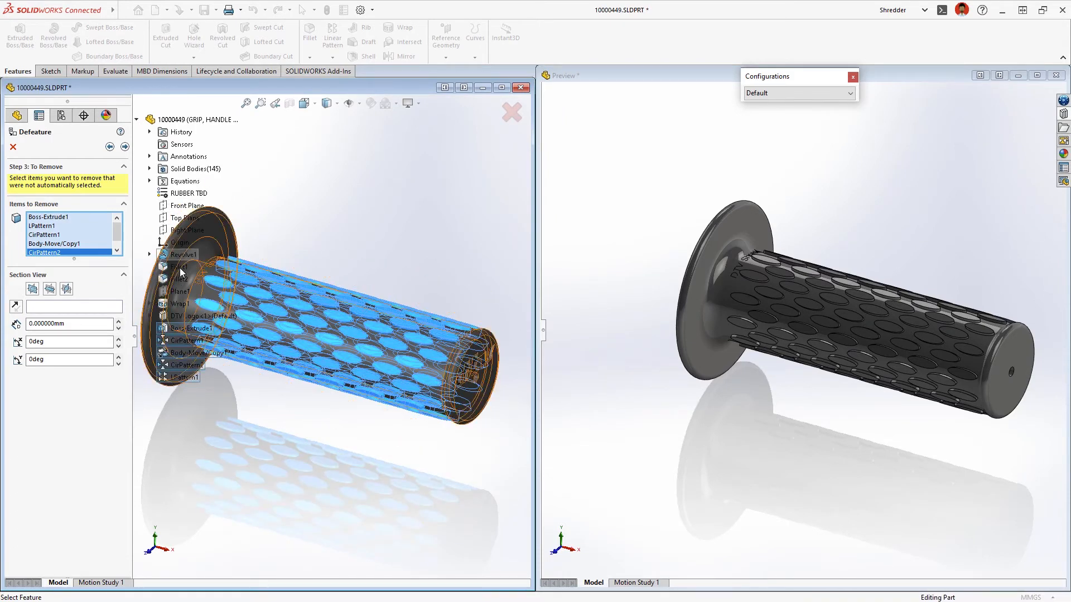
{"action": "left_click", "coordinate": [180, 304]}
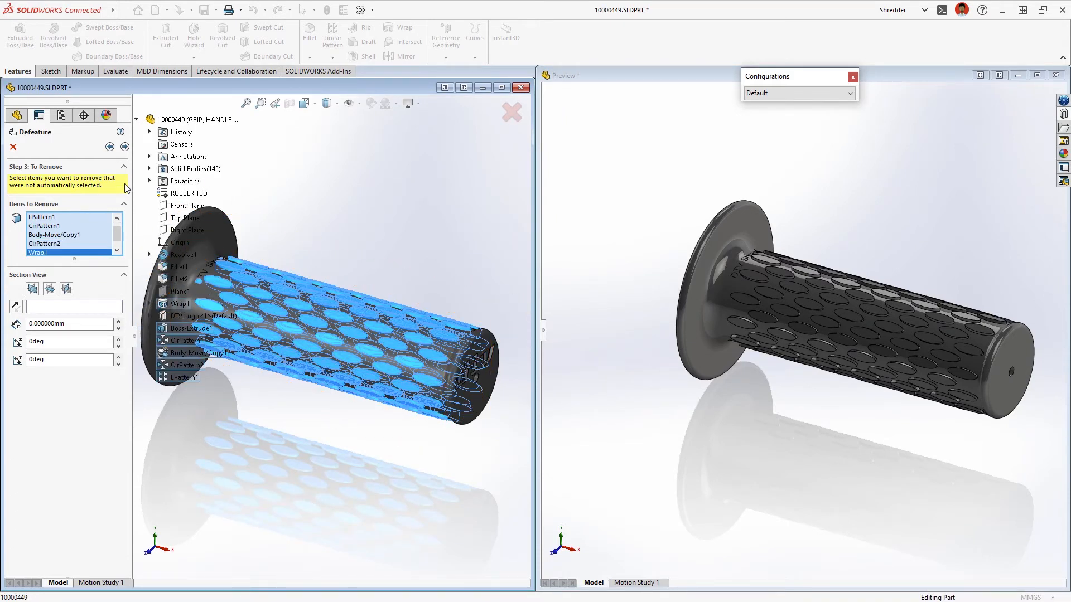
- Run the Defeature removal and store the simplified grip as a new configuration of the part
{"action": "left_click", "coordinate": [125, 146]}
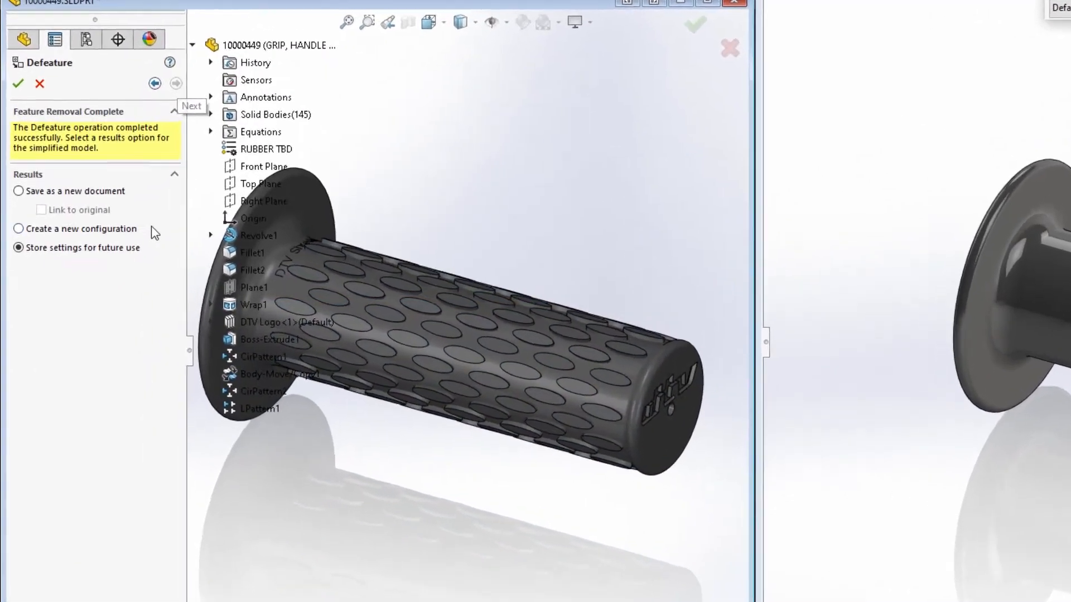
{"action": "left_click", "coordinate": [153, 230]}
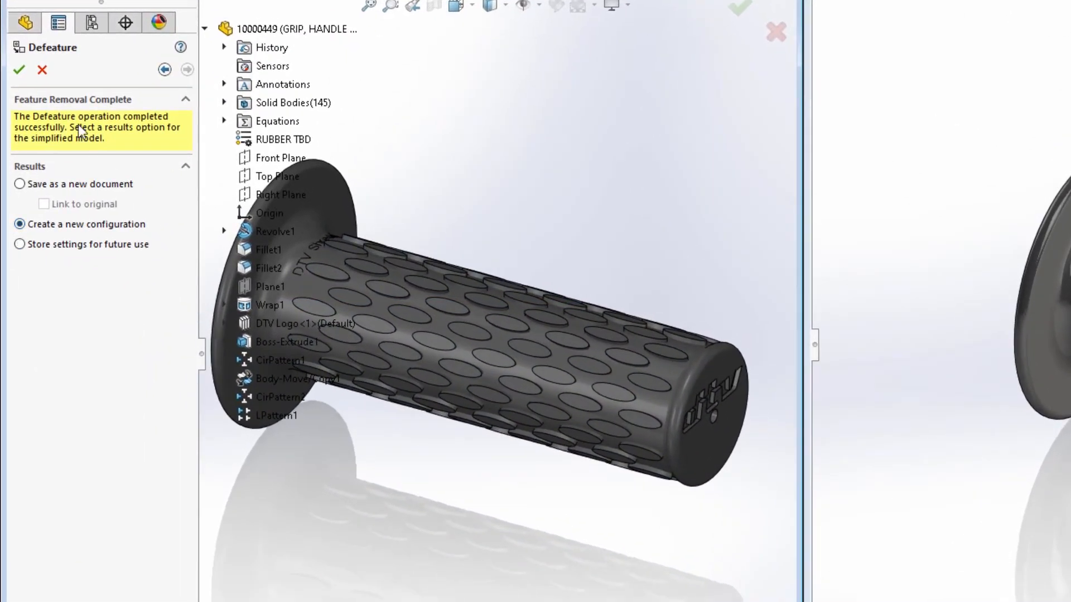
{"action": "left_click", "coordinate": [23, 70]}
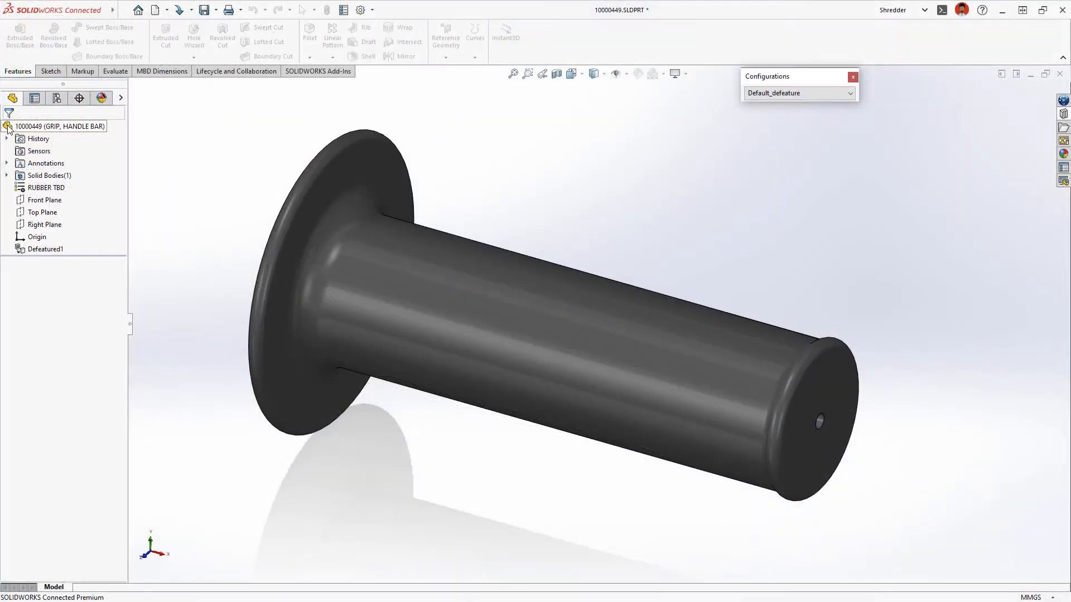
{"action": "left_click", "coordinate": [850, 92]}
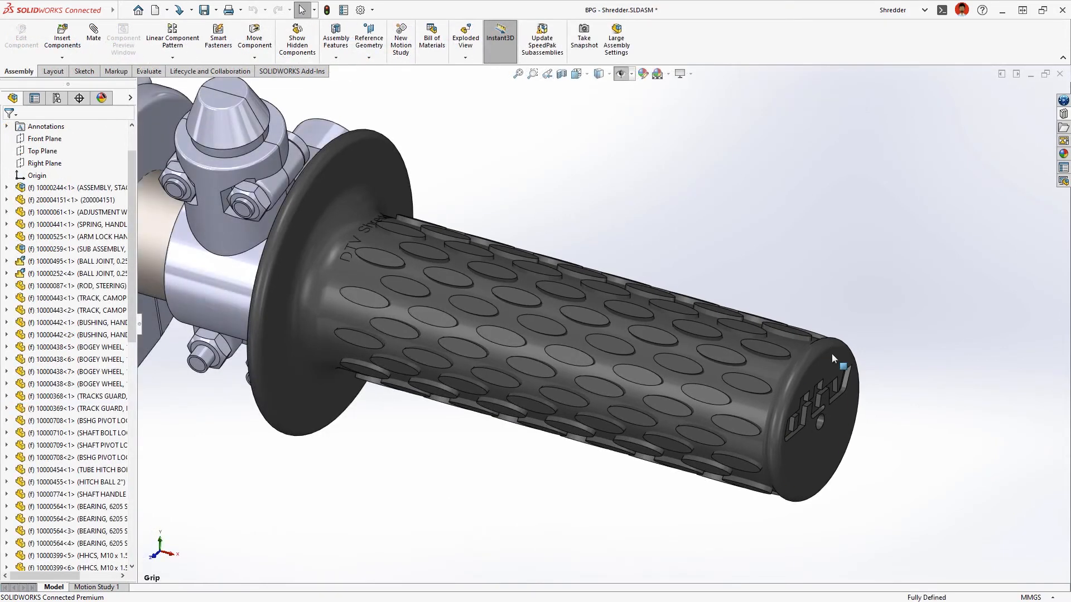
- Switch the handlebar grip in the BPG - Shredder assembly to its Default_defeature configuration
{"action": "left_click", "coordinate": [831, 357]}
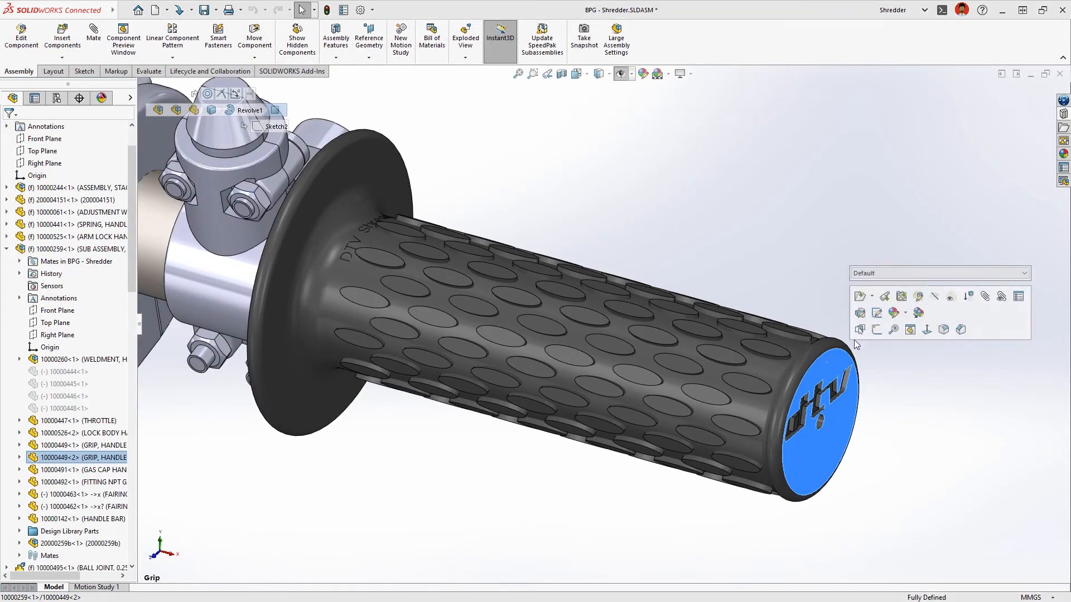
{"action": "left_click", "coordinate": [992, 273]}
{"action": "left_click", "coordinate": [981, 289]}
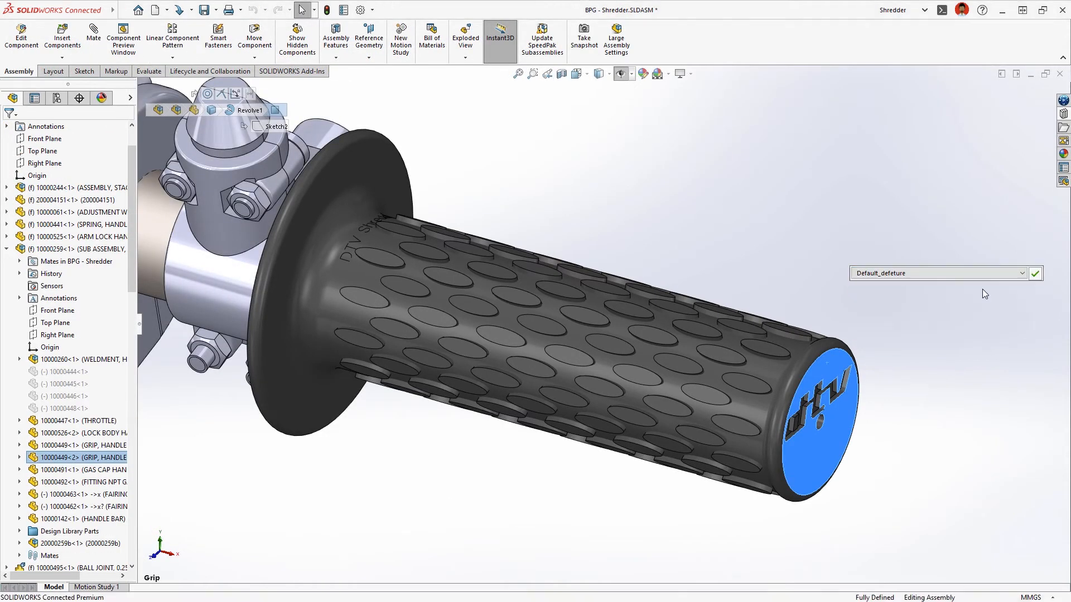
{"action": "left_click", "coordinate": [984, 294]}
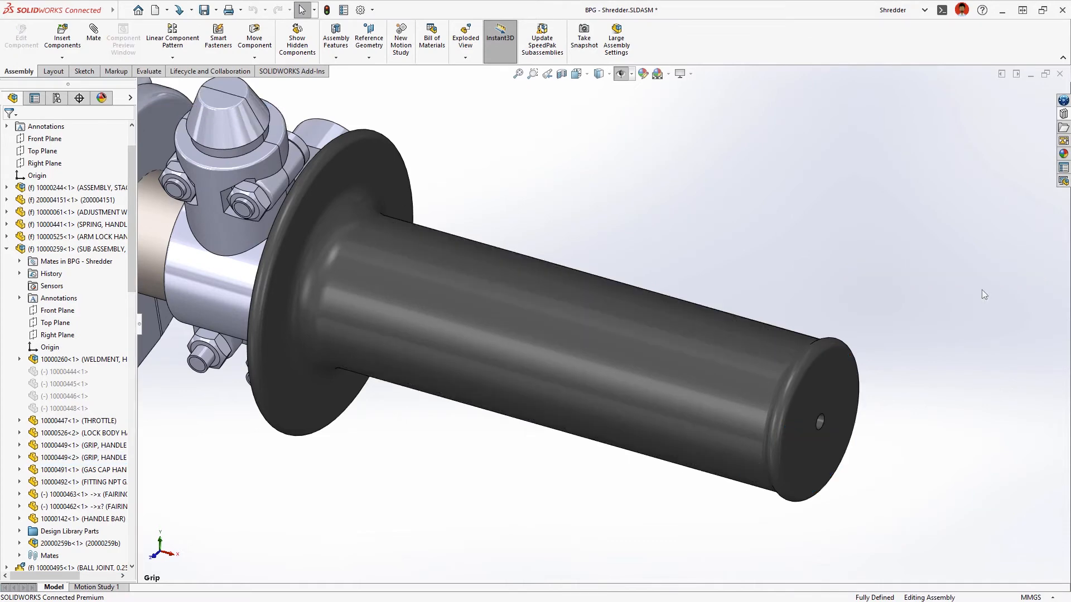
{"action": "scroll", "coordinate": [206, 279], "scroll_direction": "up", "scroll_amount": 12}
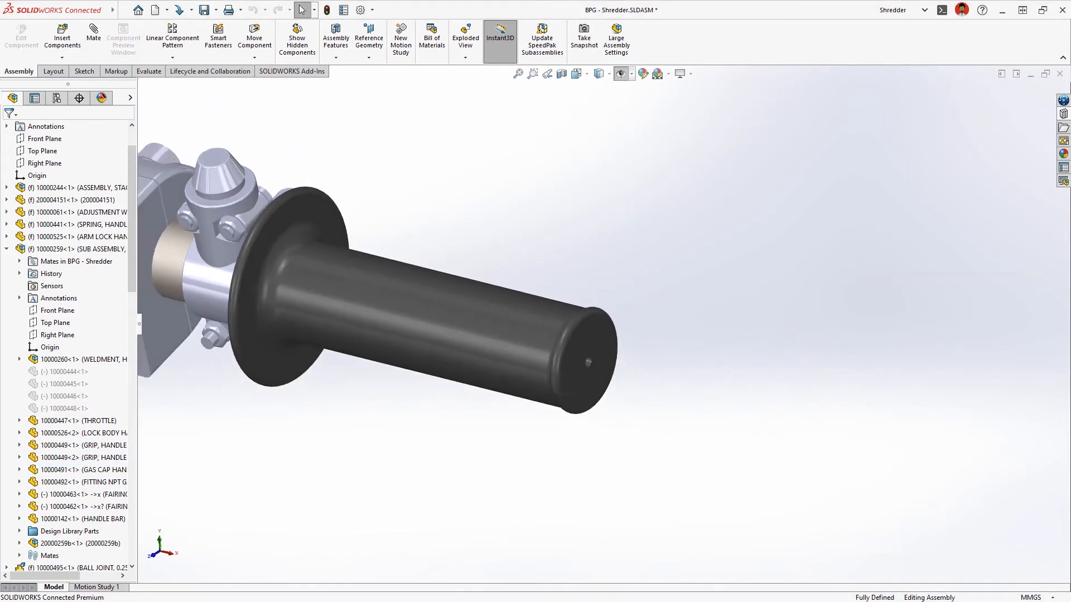
{"action": "mouse_move", "coordinate": [502, 334]}
{"action": "middle_mouse_down"}
{"action": "mouse_move", "coordinate": [479, 324]}
{"action": "mouse_move", "coordinate": [745, 309]}
{"action": "mouse_move", "coordinate": [596, 325]}
{"action": "middle_mouse_up"}
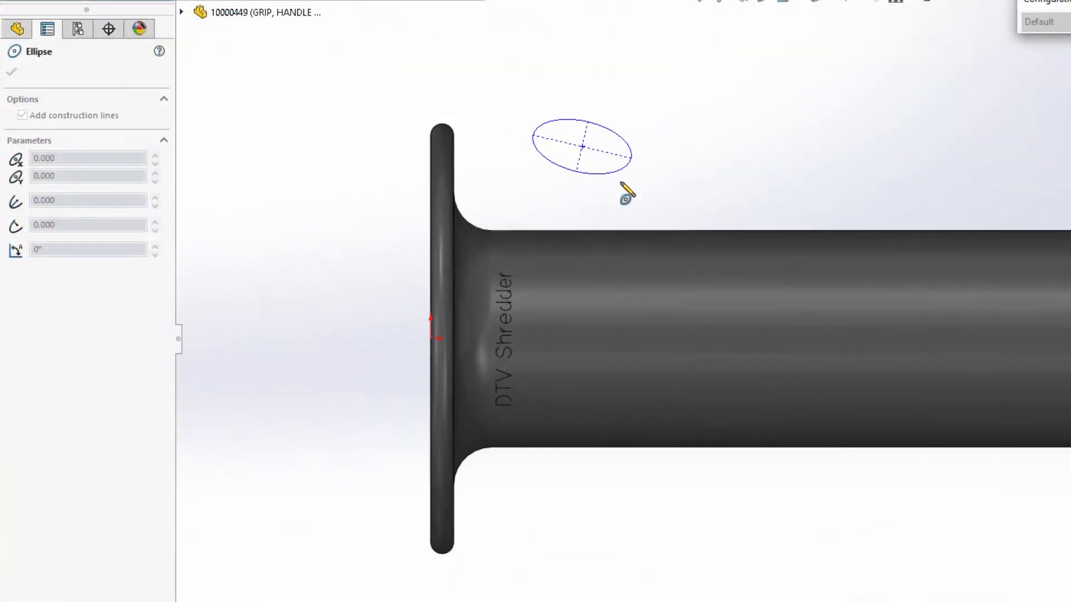
{"action": "left_click", "coordinate": [625, 192]}
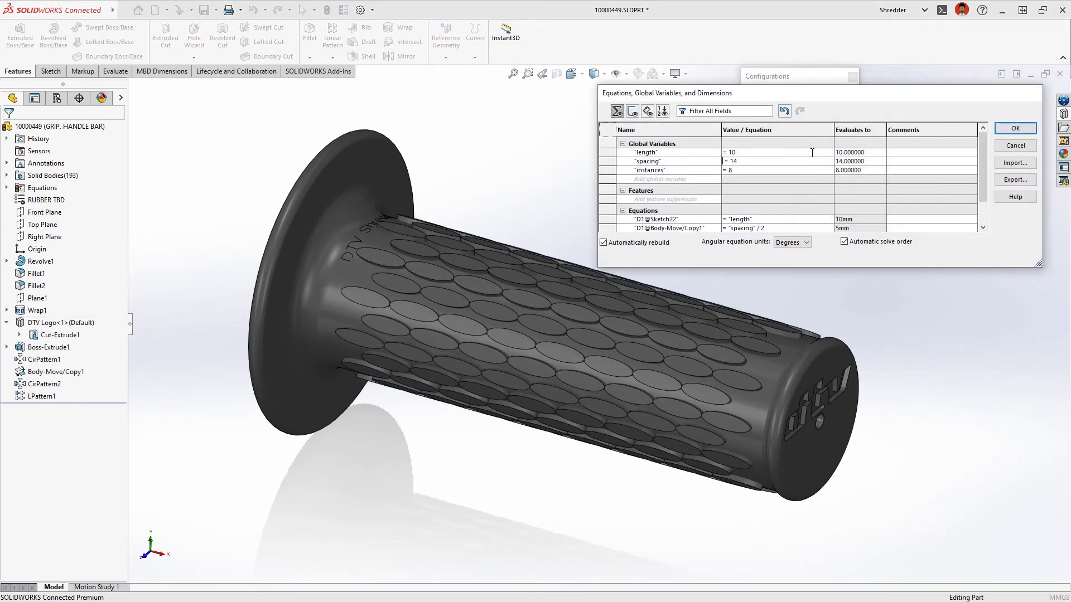
{"action": "key", "text": "Return"}
{"action": "type", "text": "6"}
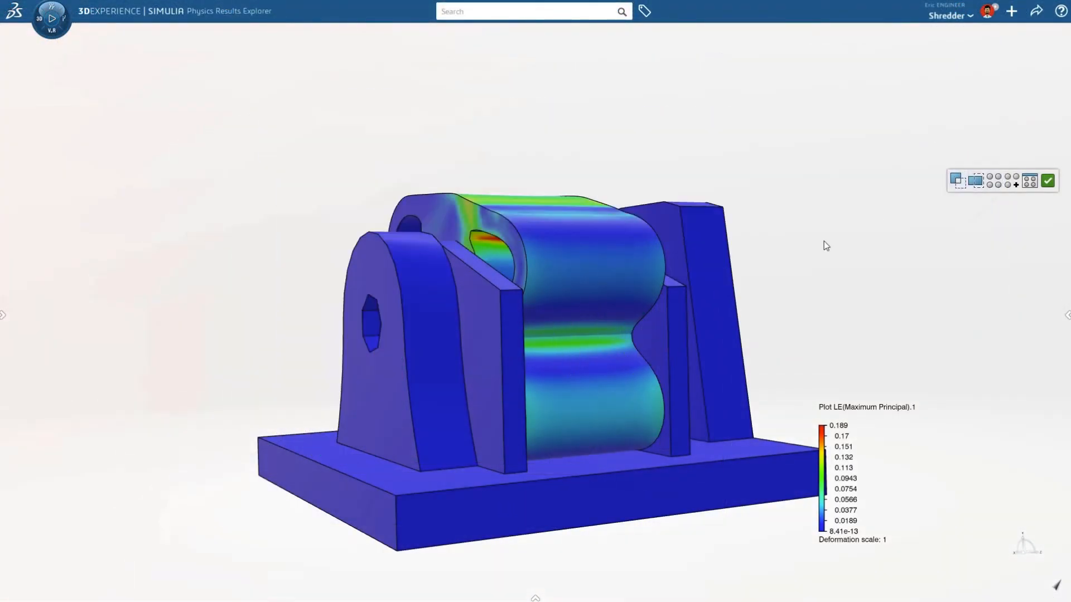
- Switch to SIMULIA Physics Results Explorer and hide the base and support parts surrounding the bushing in the maximum principal strain plot
{"action": "left_click", "coordinate": [712, 313]}
{"action": "left_click", "coordinate": [689, 327]}
{"action": "left_click", "coordinate": [494, 341]}
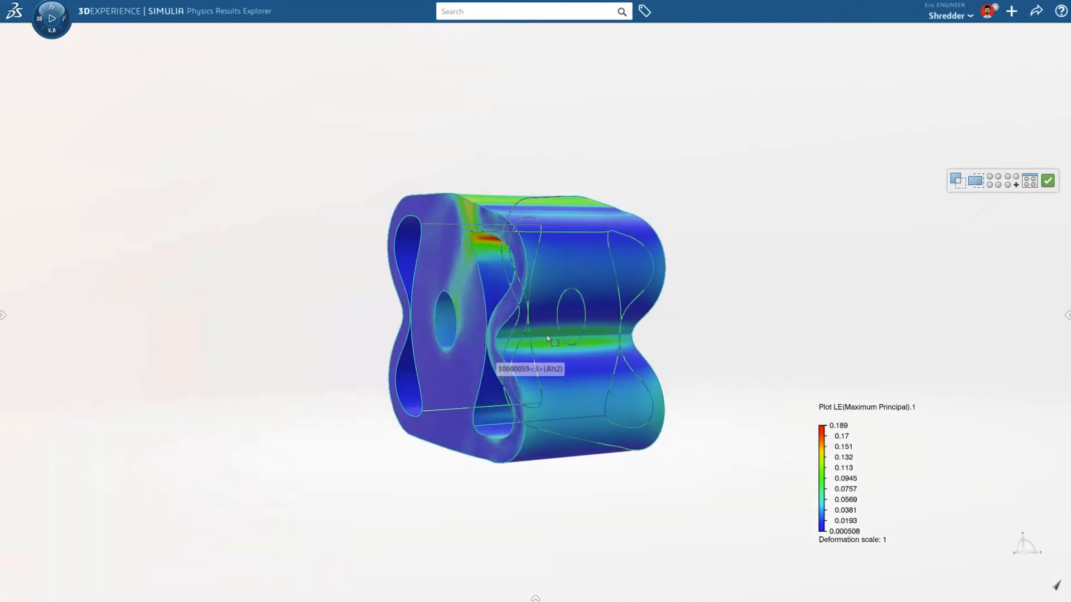